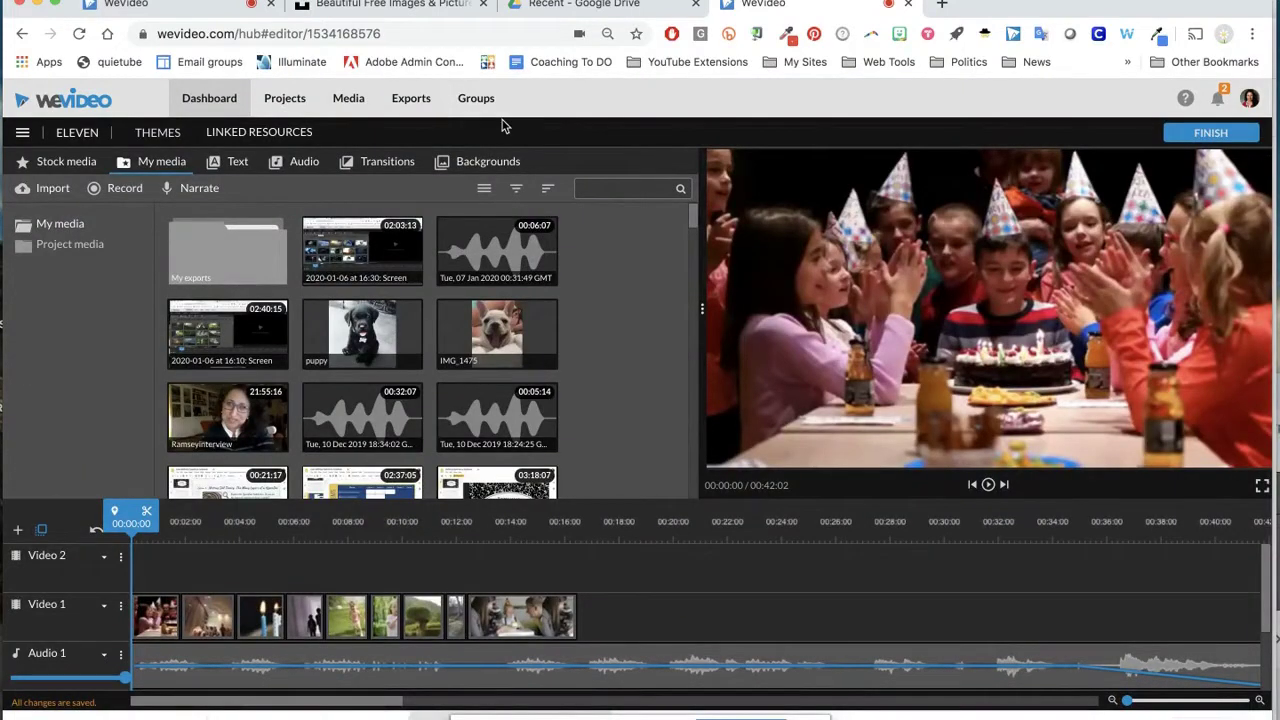
Show the Text title templates and scroll through the Motion template list
left_click(237, 165)
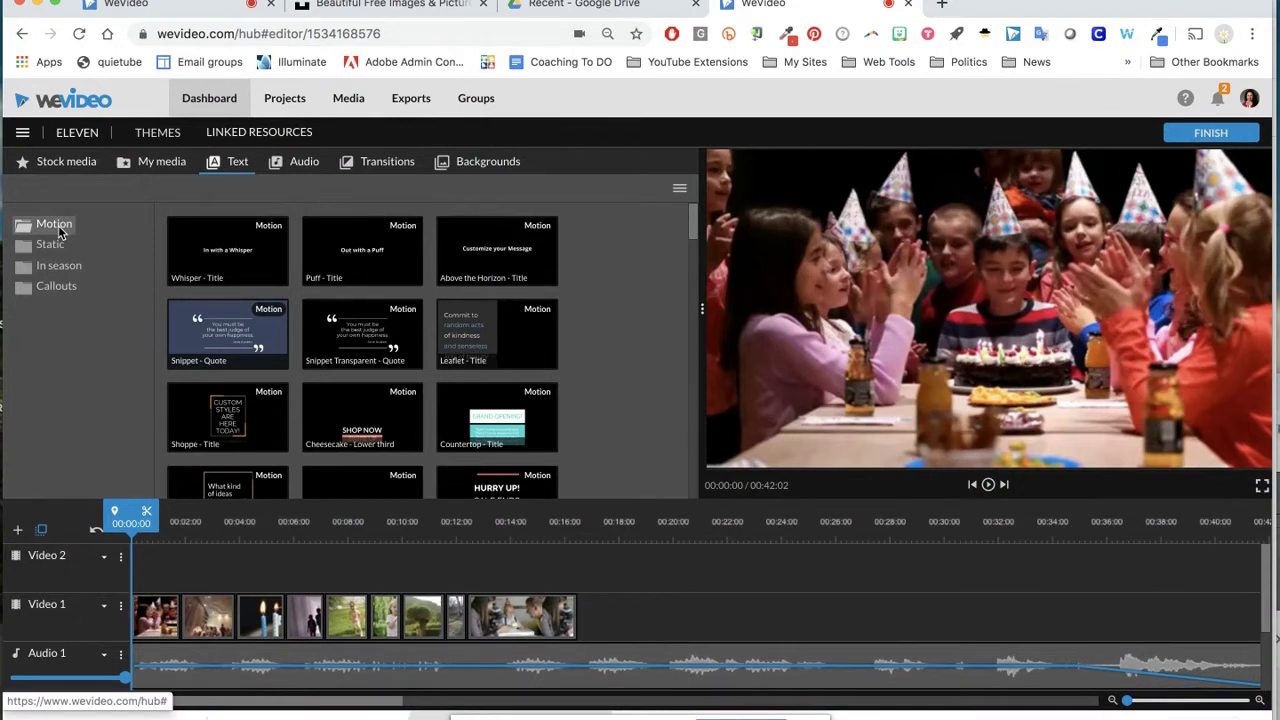
scroll(360, 390, "down", 3)
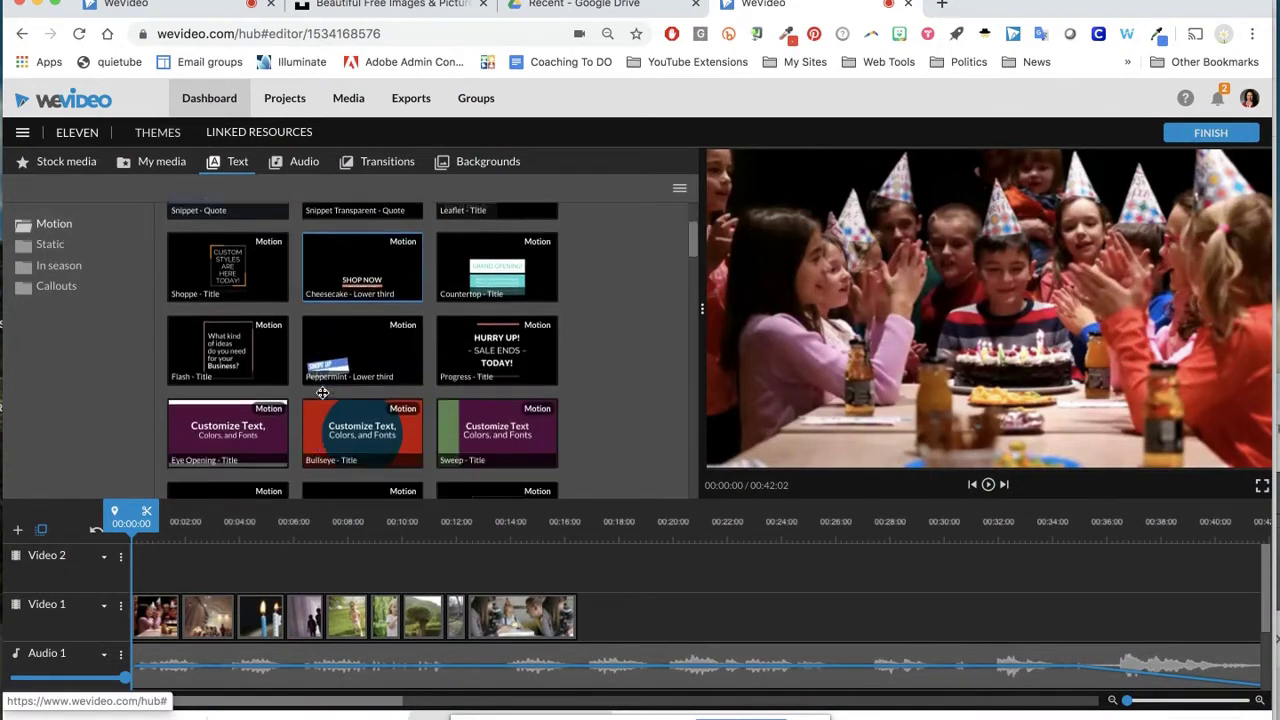
scroll(330, 390, "down", 3)
scroll(322, 392, "up", 3)
scroll(322, 392, "up", 1)
scroll(335, 360, "down", 2)
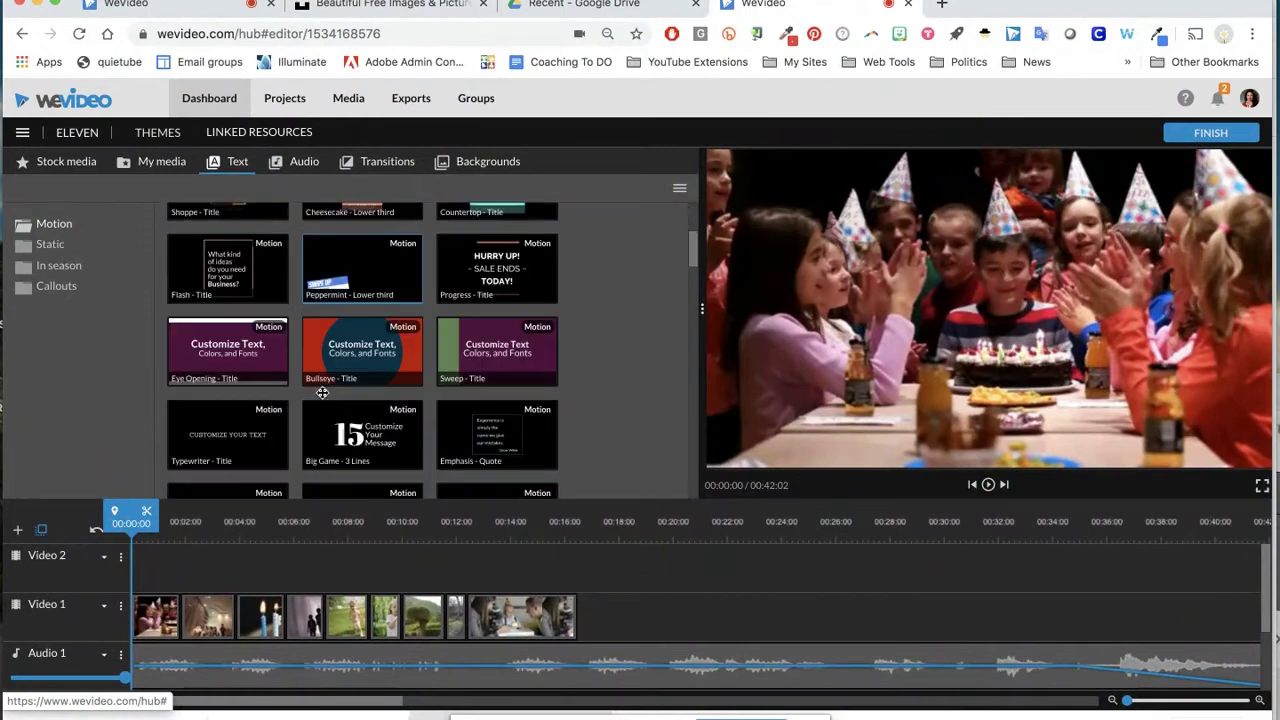
scroll(350, 335, "down", 1)
Preview the Bullseye and Shapes motion title templates
left_click(352, 329)
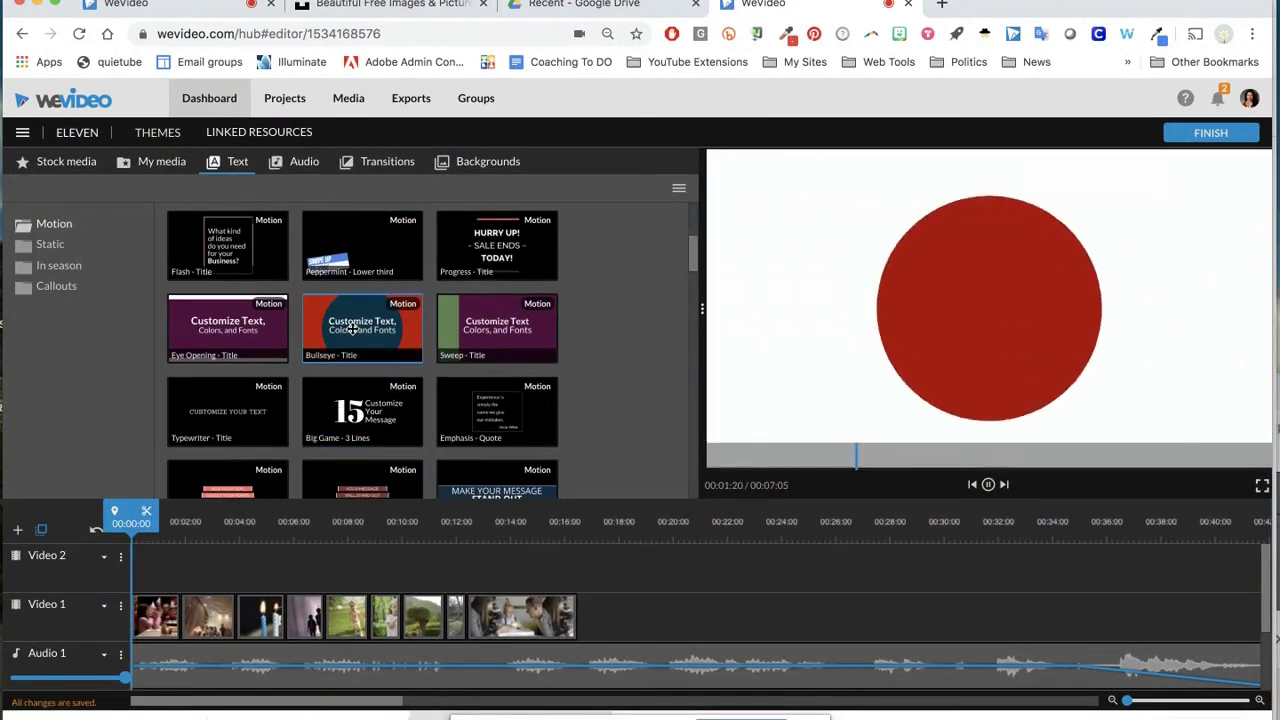
scroll(352, 329, "down", 1)
scroll(420, 365, "down", 1)
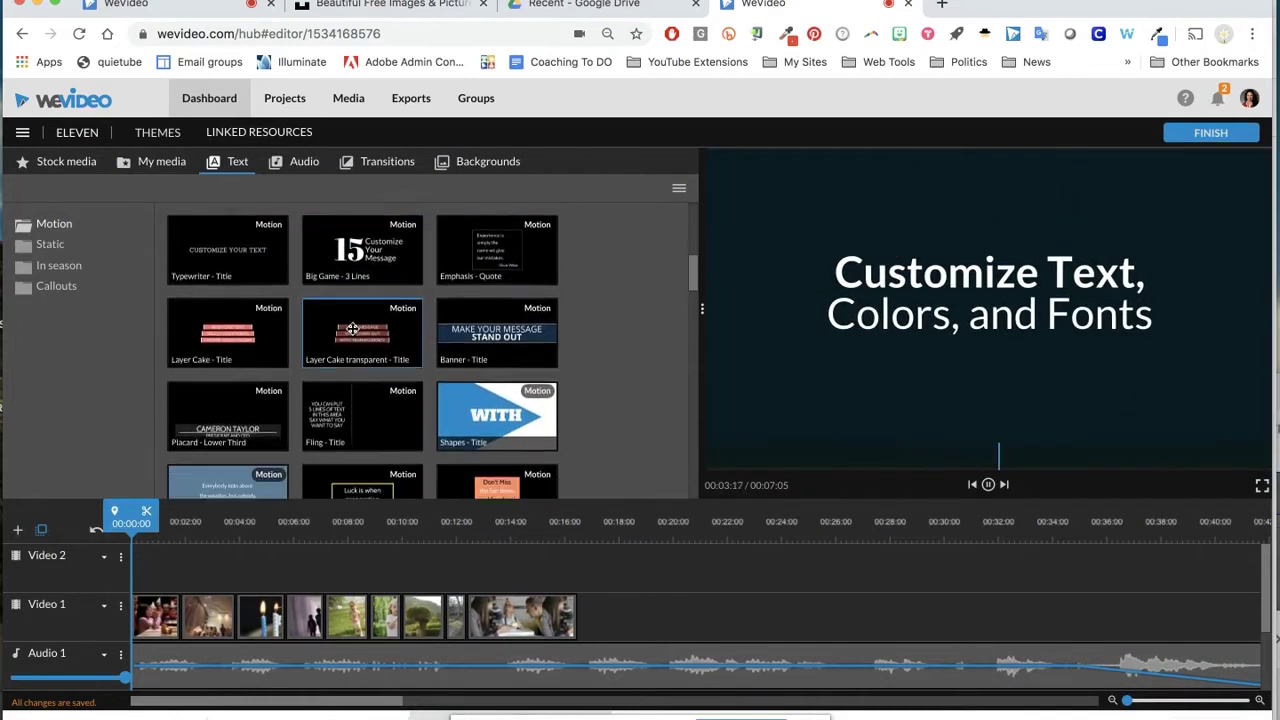
left_click(495, 404)
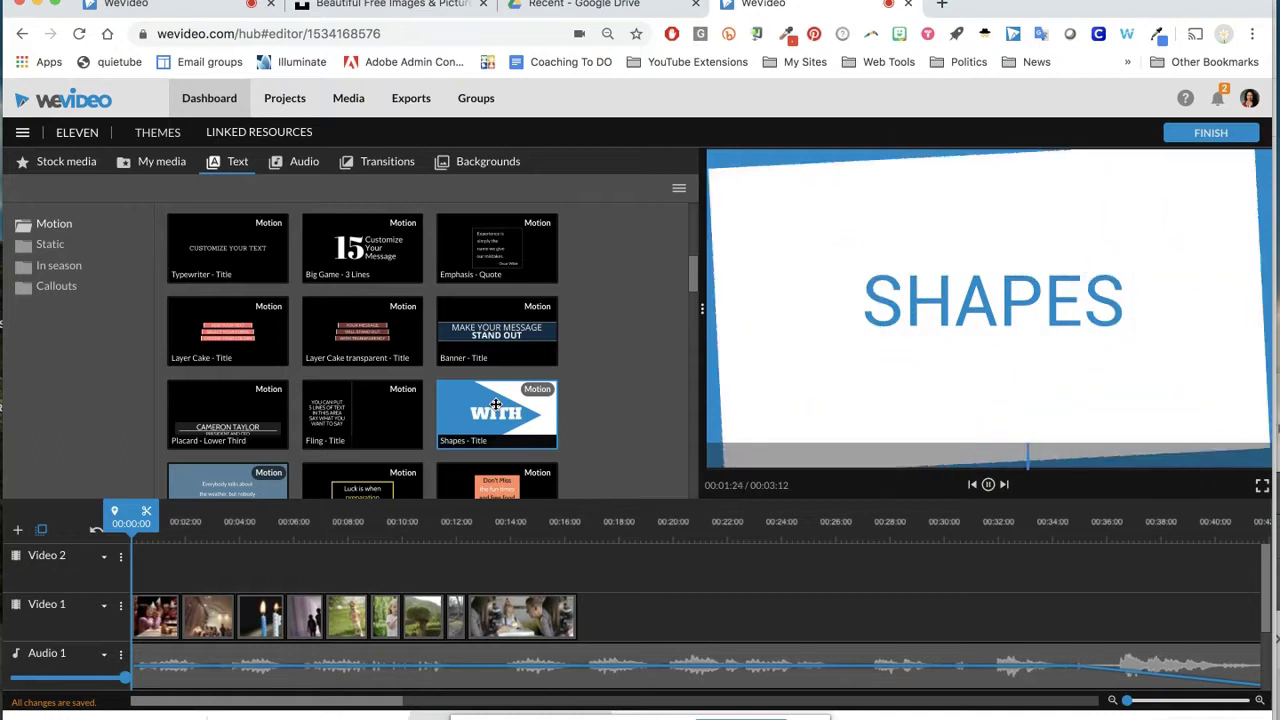
scroll(495, 404, "up", 3)
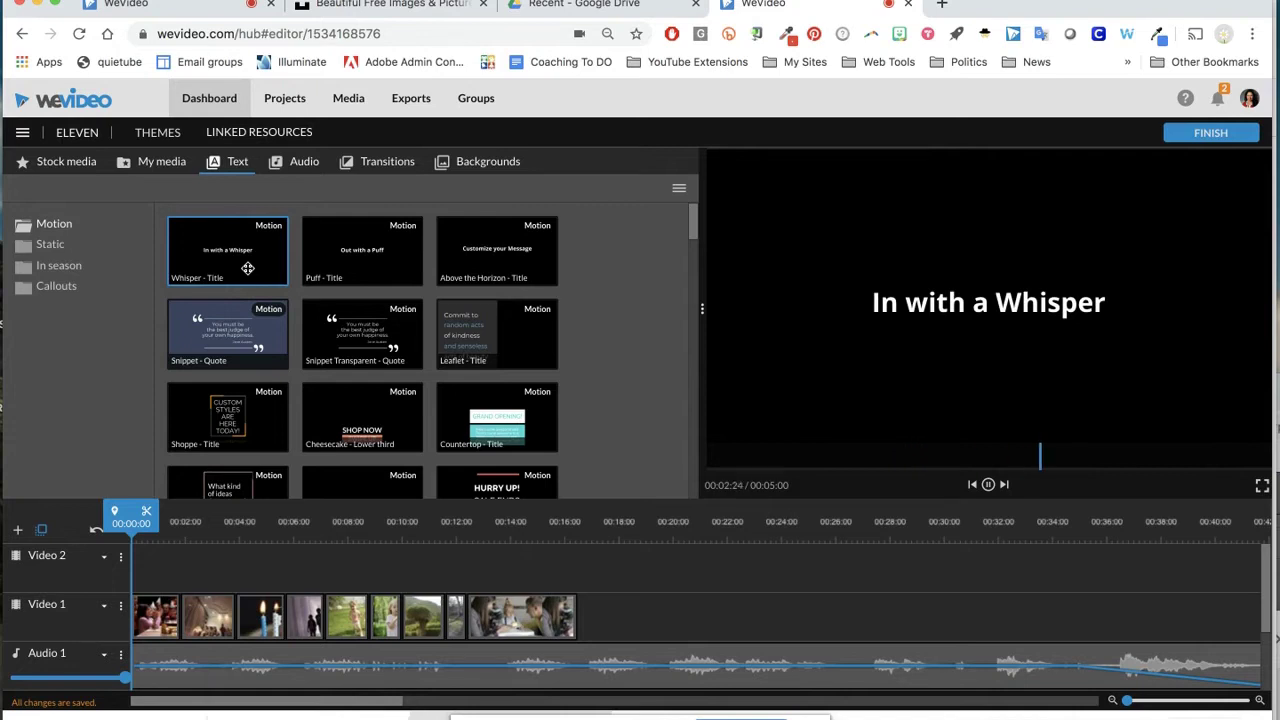
Browse the In season holiday titles, then switch to the Static title templates
left_click(50, 268)
scroll(334, 420, "down", 5)
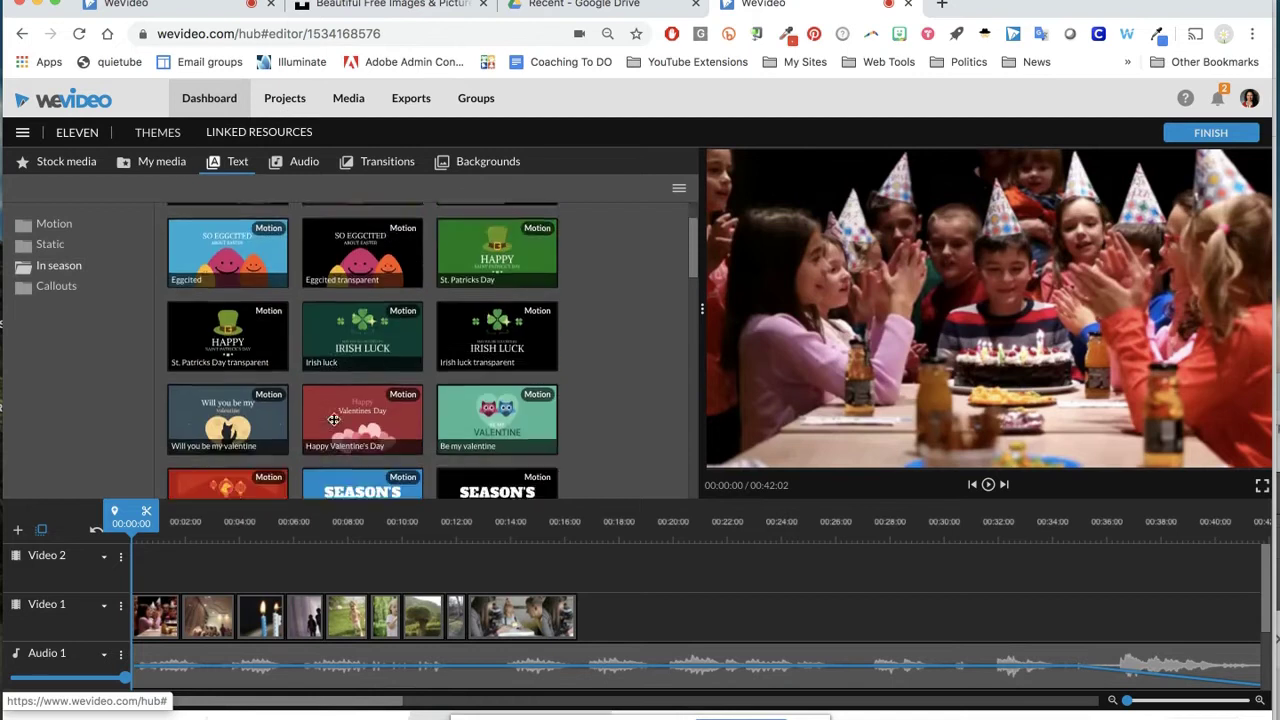
scroll(334, 420, "down", 5)
scroll(334, 420, "down", 5)
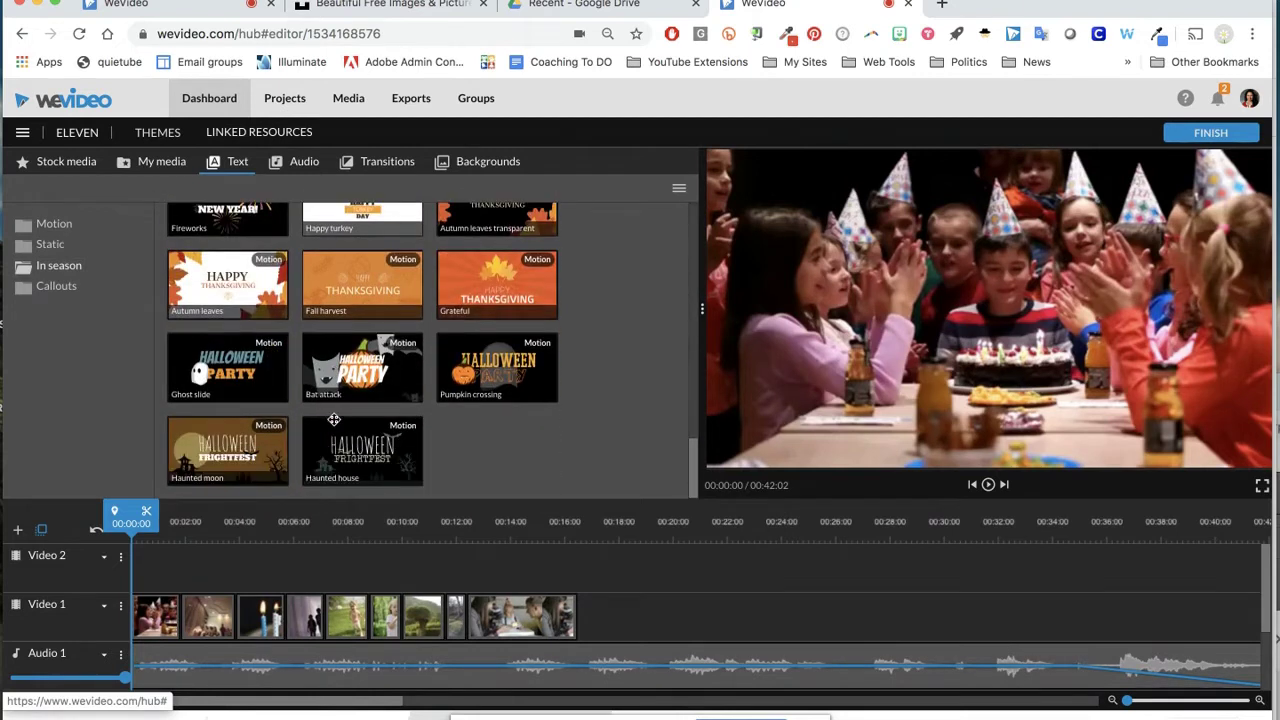
left_click(50, 247)
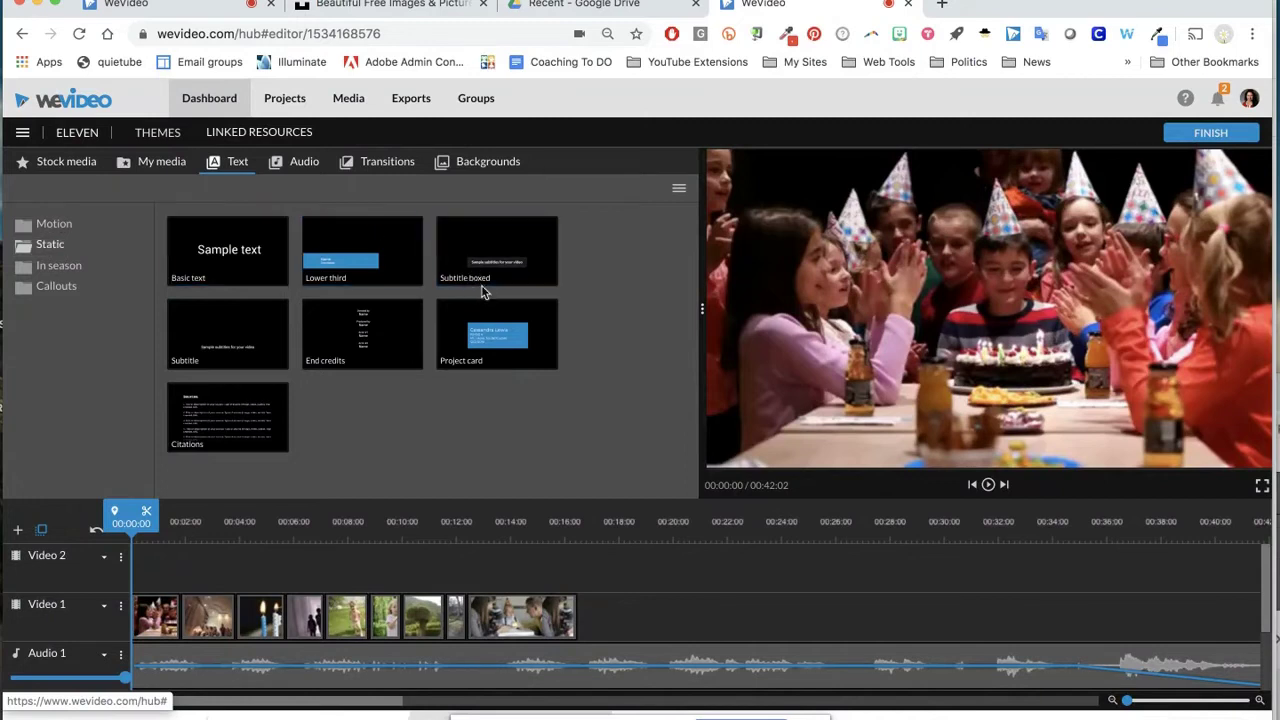
Preview Whisper - Title and insert it at the start of Video 1, pushing other clips later
left_click(55, 226)
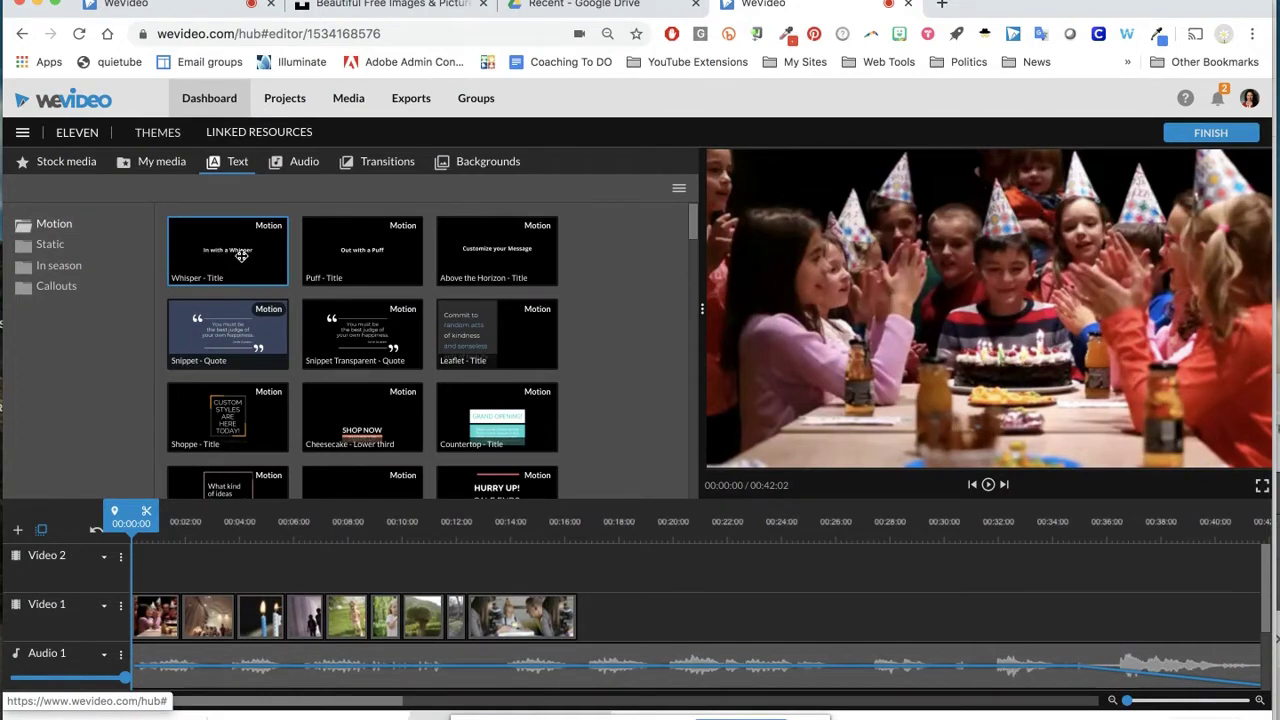
left_click(241, 256)
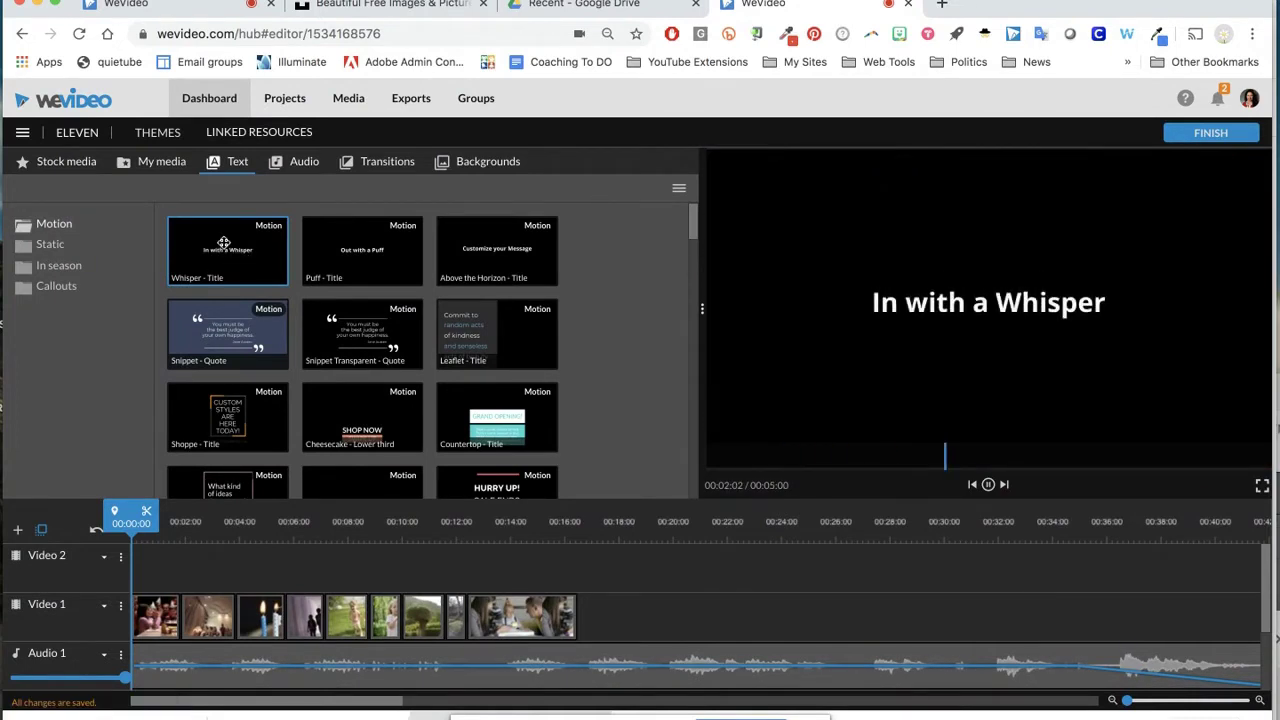
mouse_move(224, 242)
left_mouse_down()
mouse_move(212, 418)
mouse_move(150, 625)
left_mouse_up()
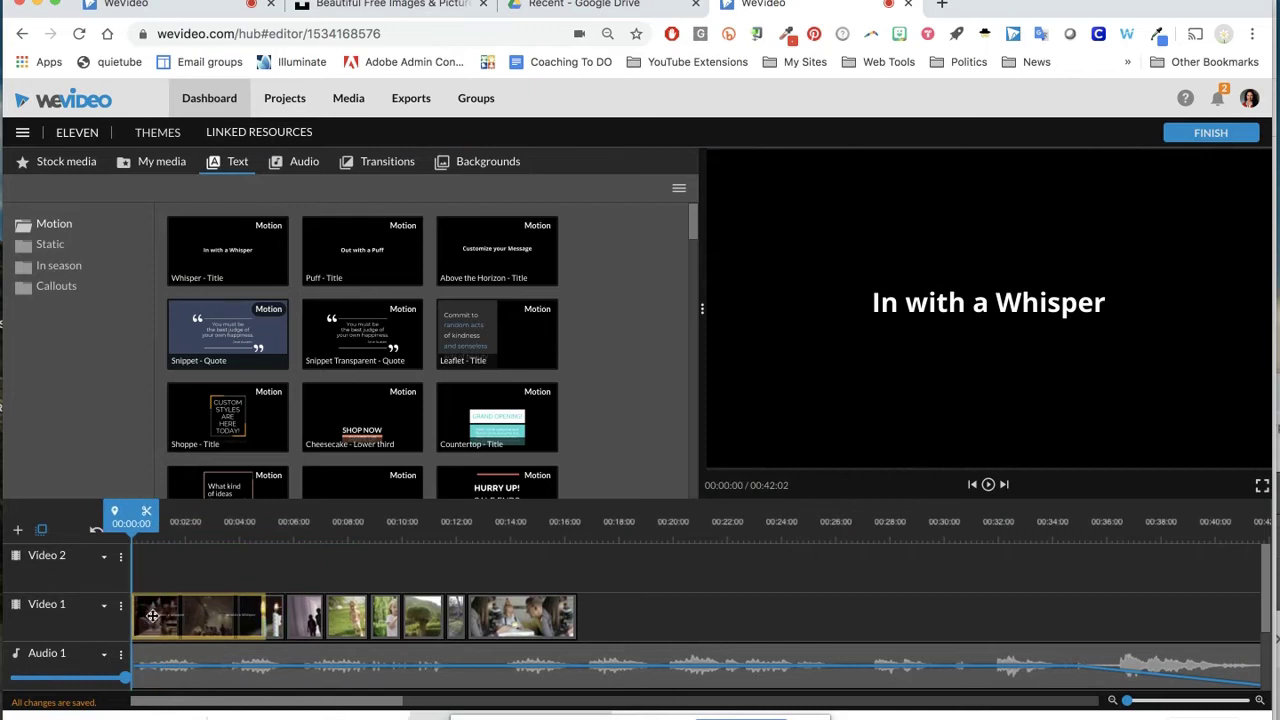
left_click_drag(155, 622, 155, 627)
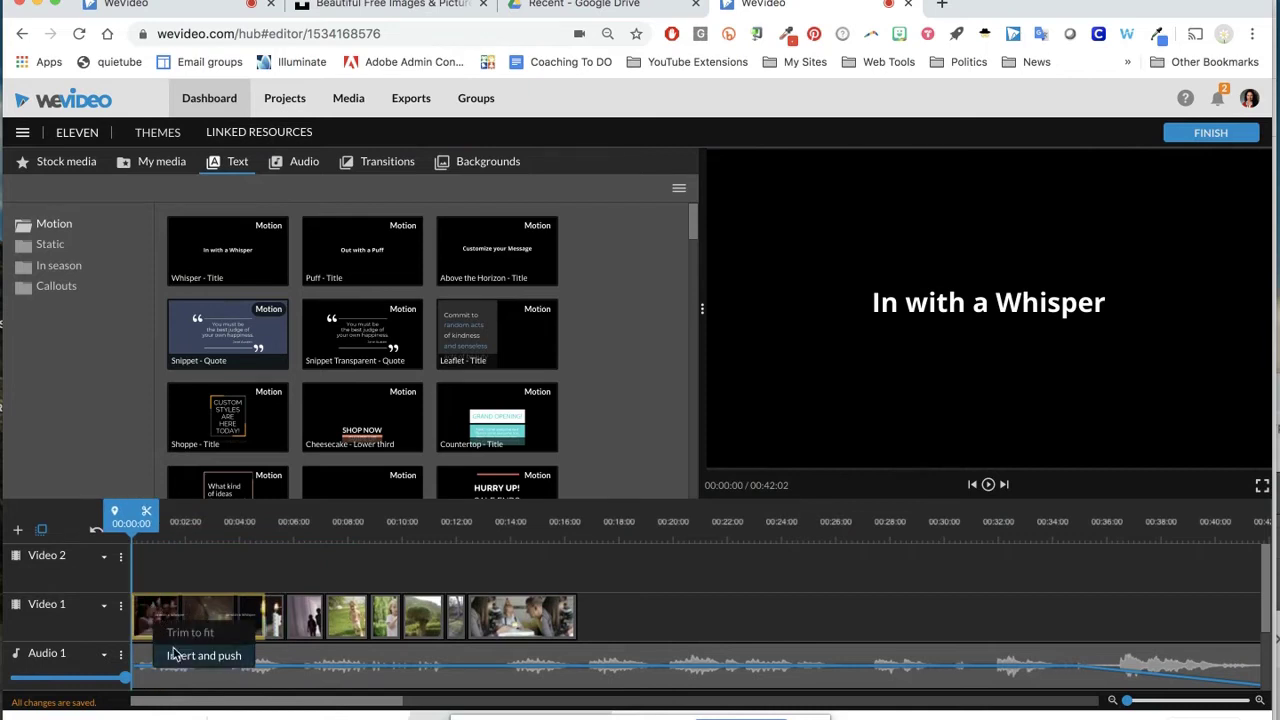
left_click(183, 657)
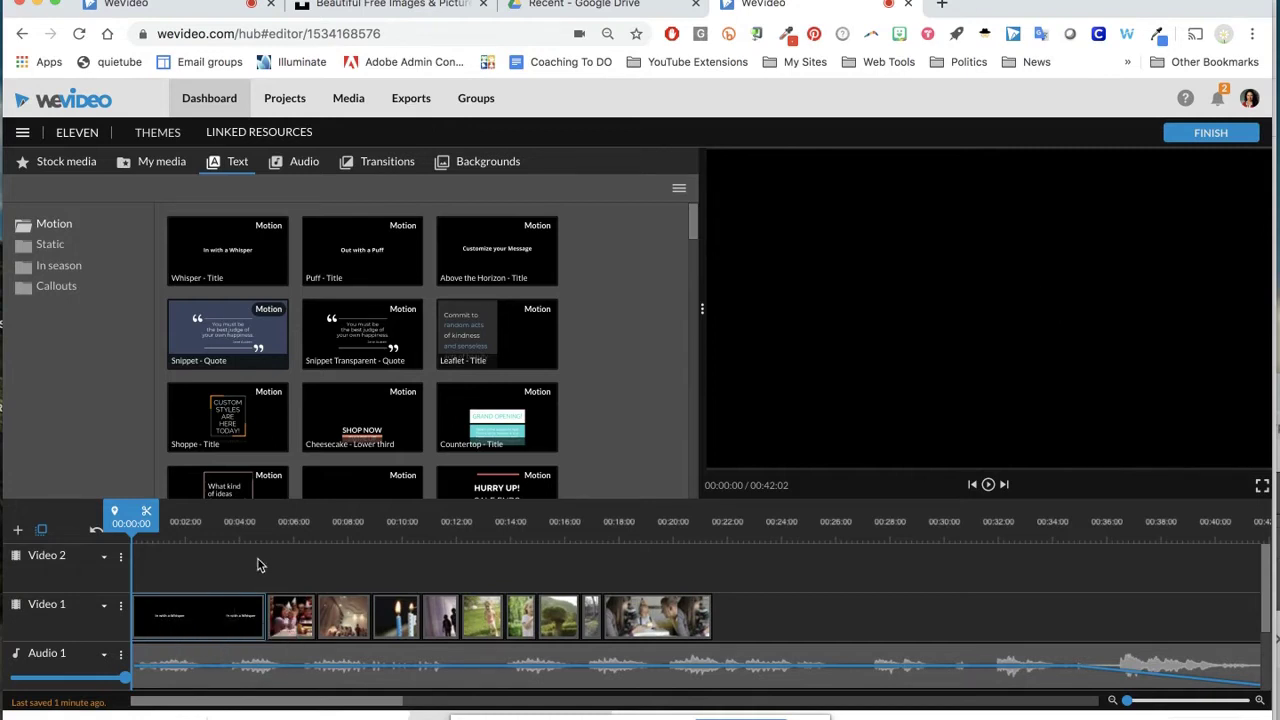
Open the Whisper title and change its text to 'Eleven by Sandra Cisneros'
double_click(186, 627)
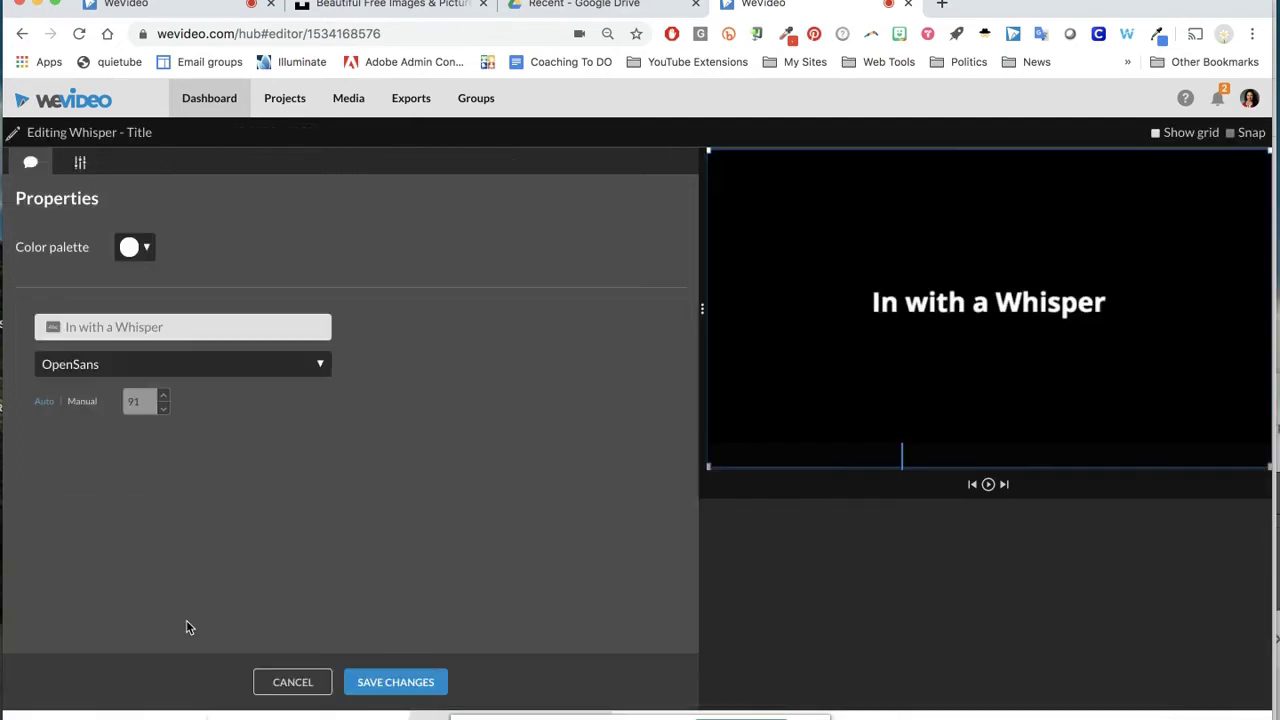
left_click(167, 327)
type("leven")
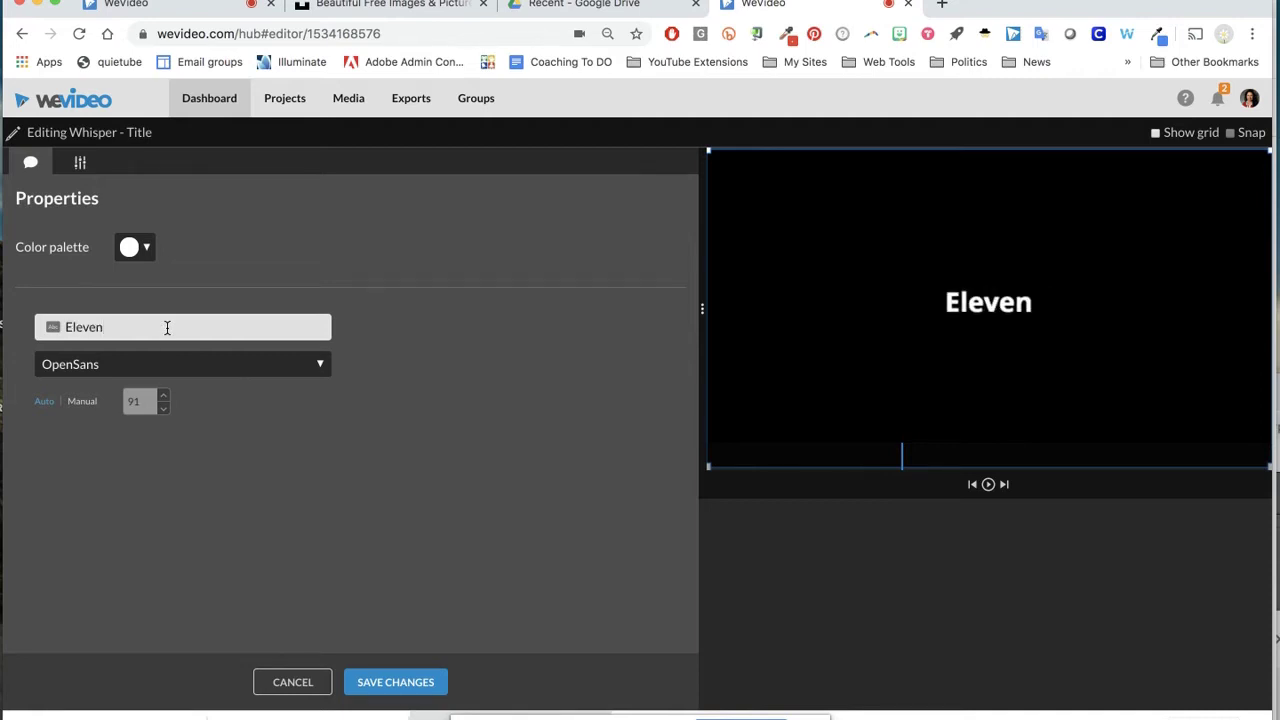
type(" by S")
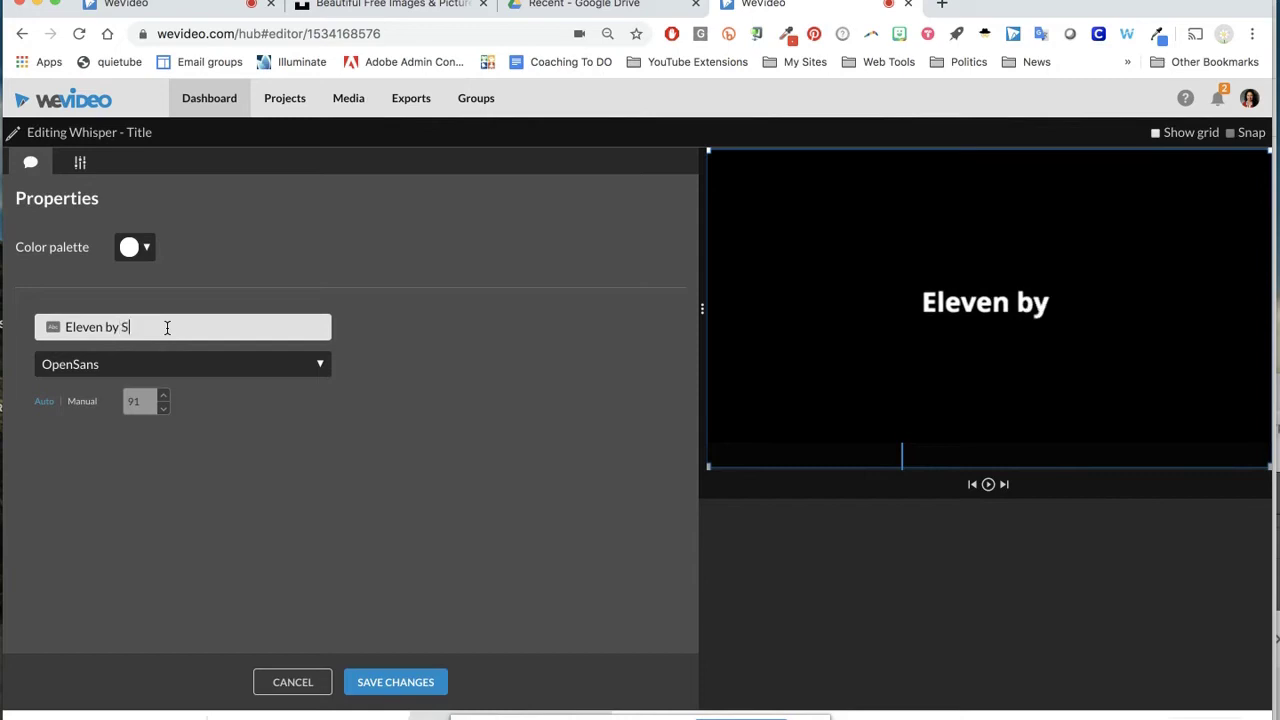
type("andra ")
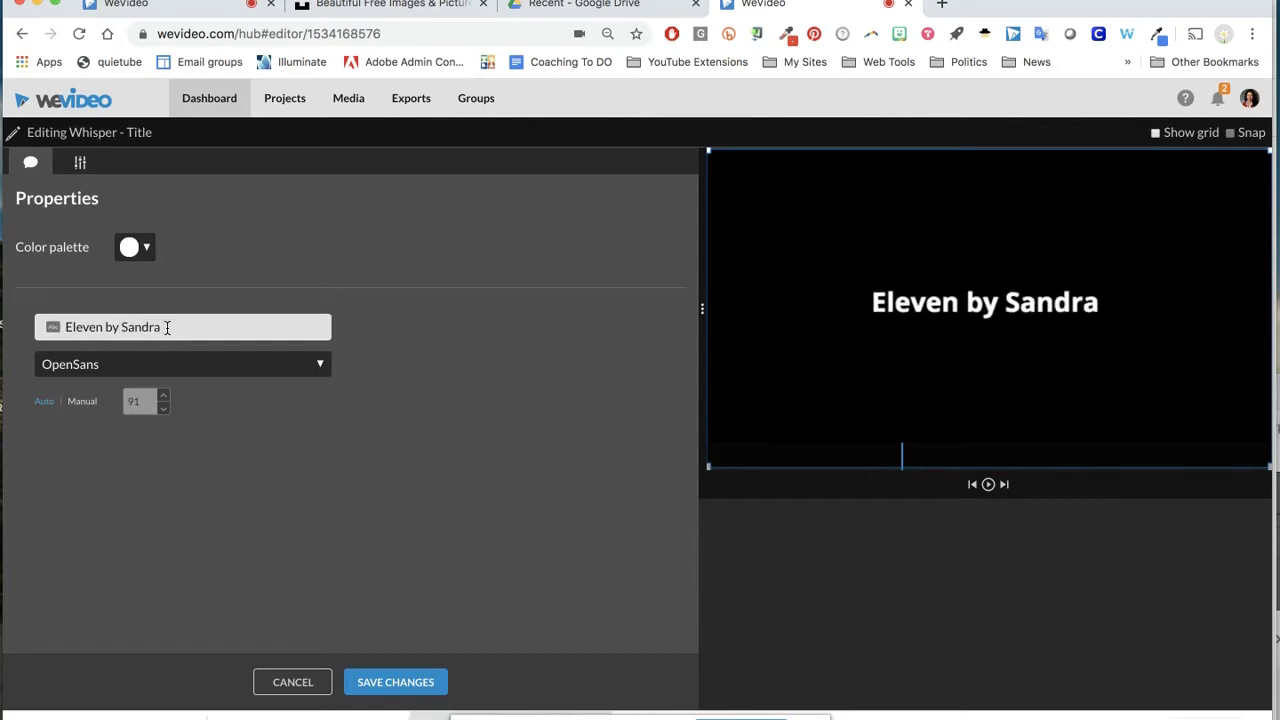
type("Cisneros")
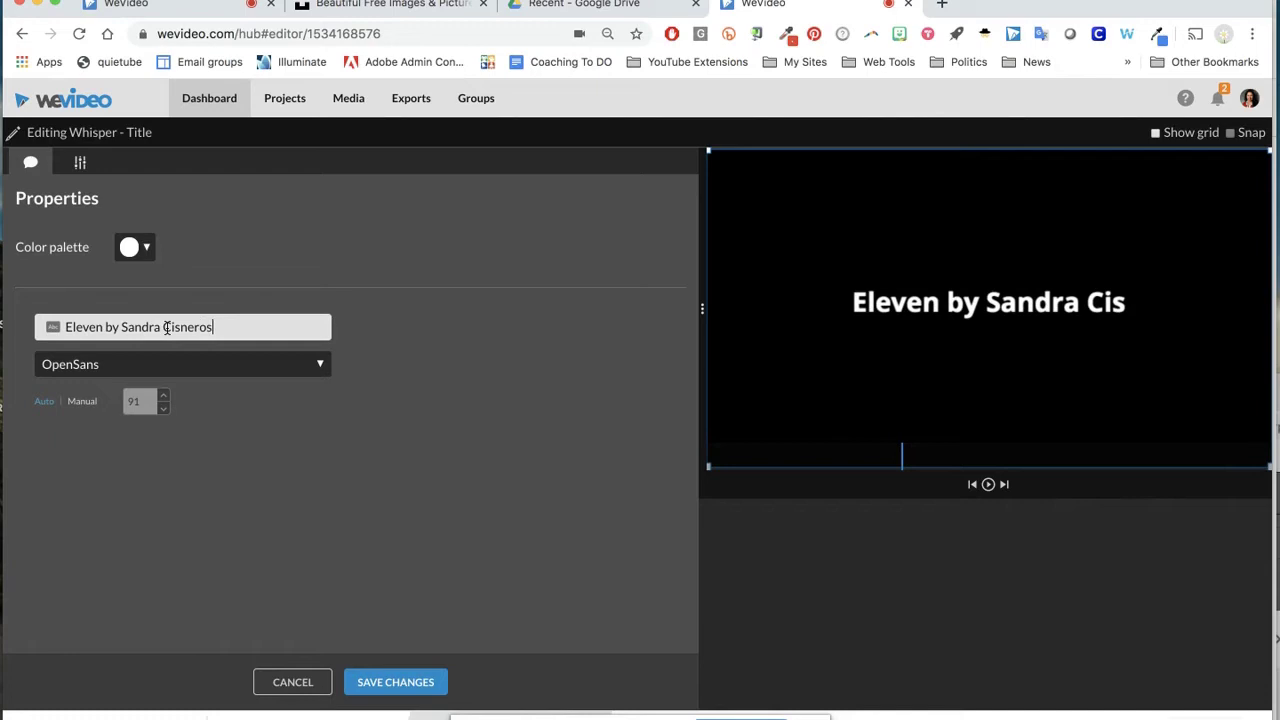
Make the title yellow in the 3Dumb font at manual size 100, and save
left_click(147, 249)
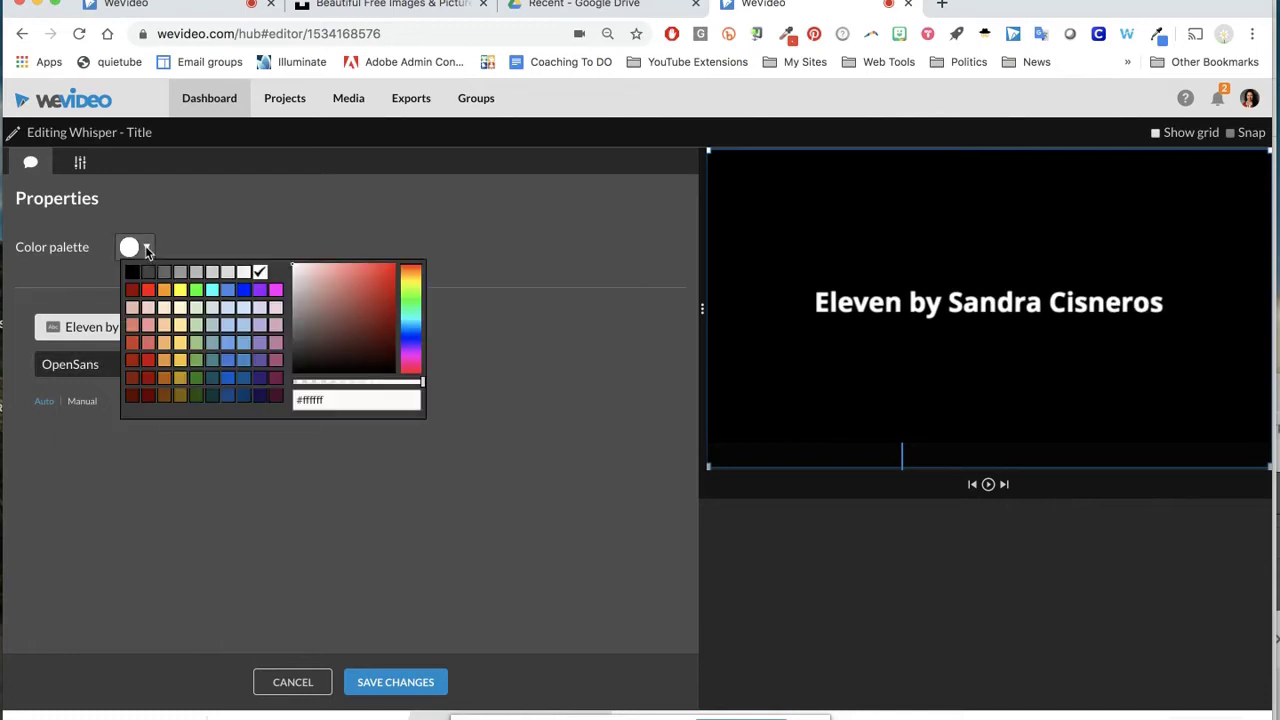
left_click(180, 290)
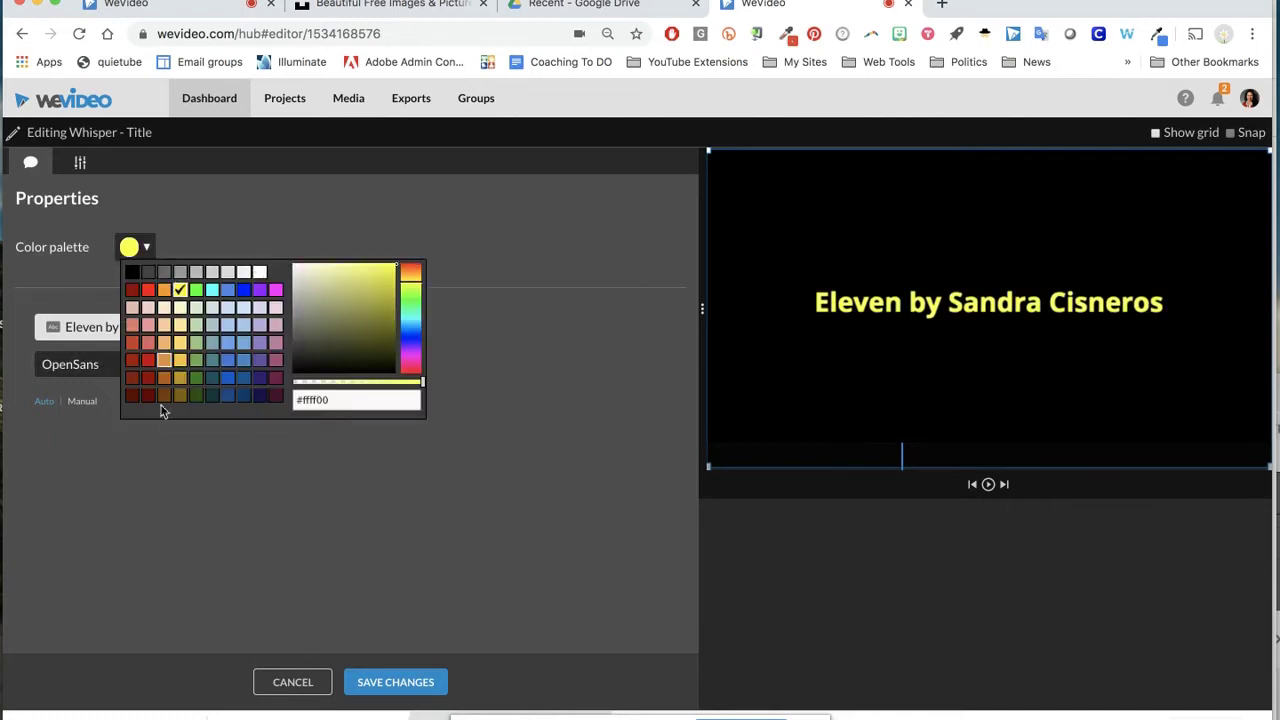
left_click(157, 477)
left_click(155, 357)
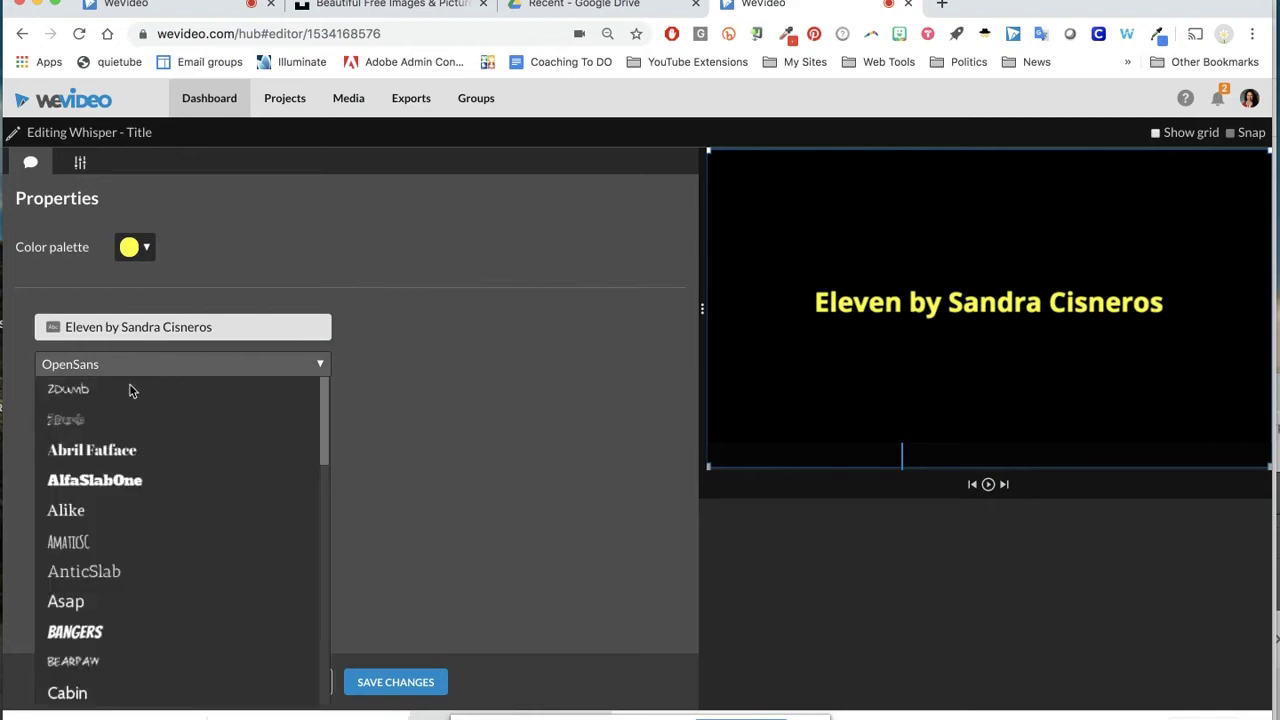
left_click(74, 412)
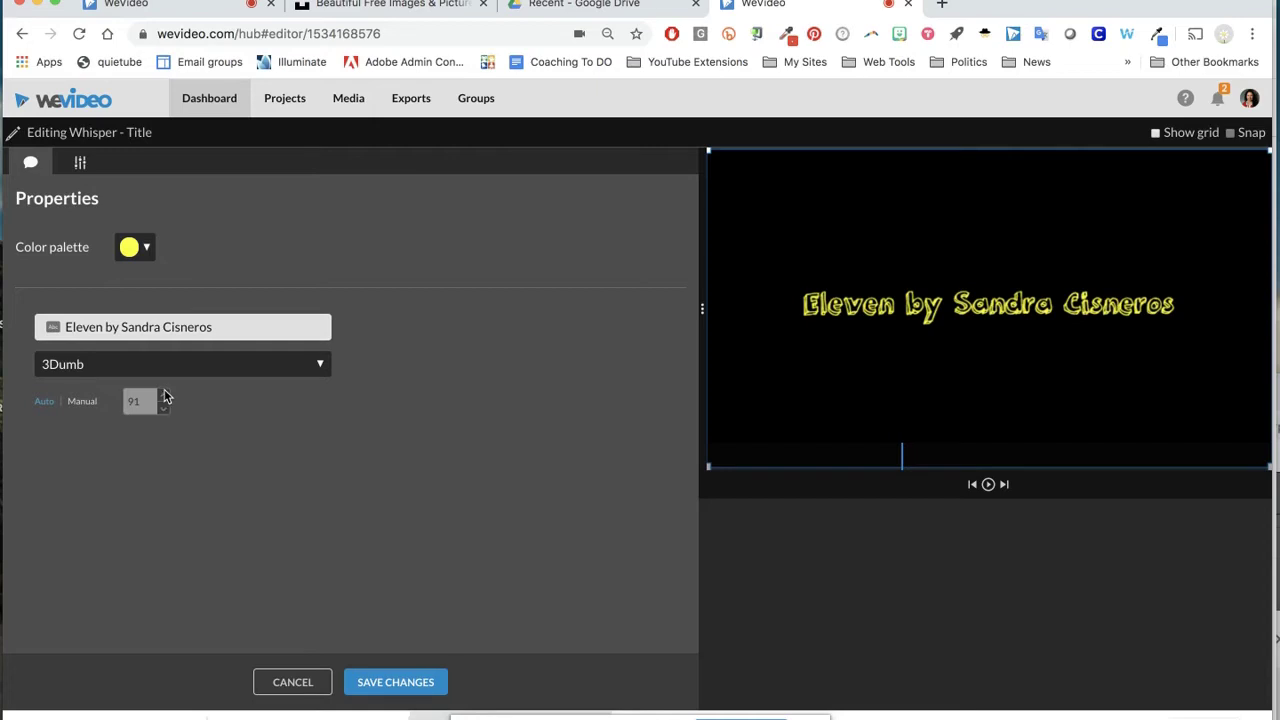
left_click(95, 403)
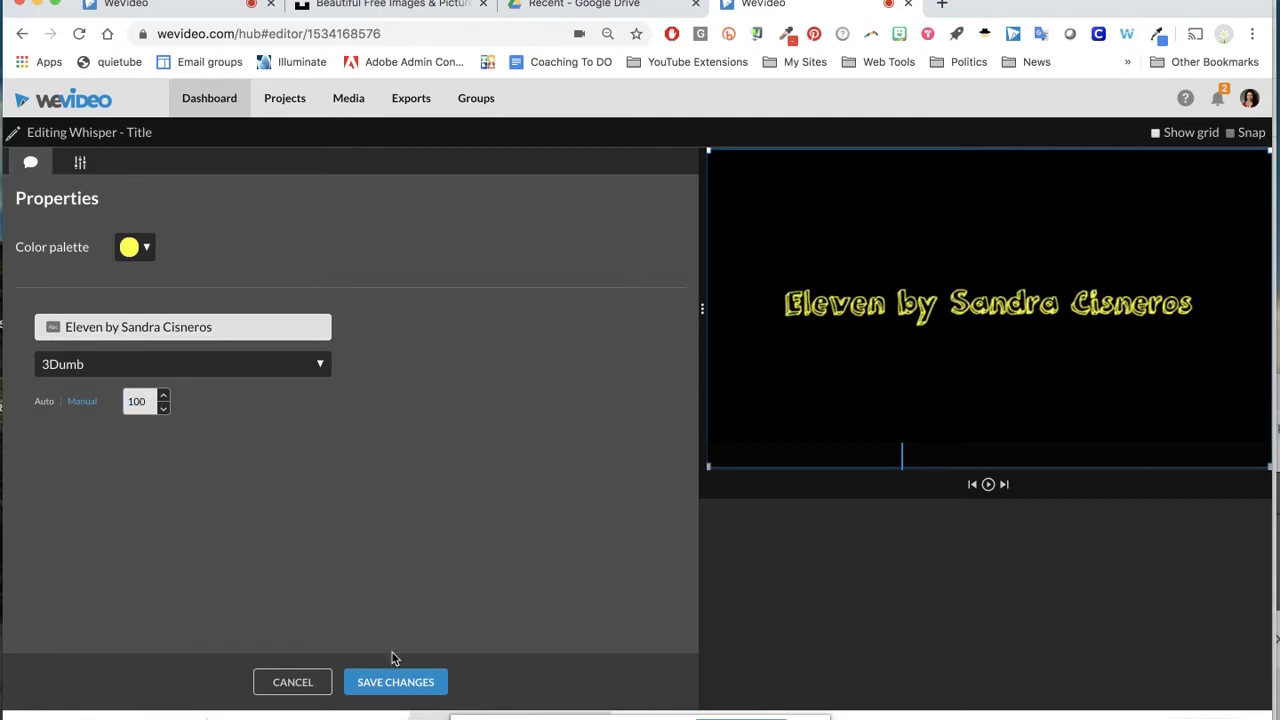
left_click(398, 681)
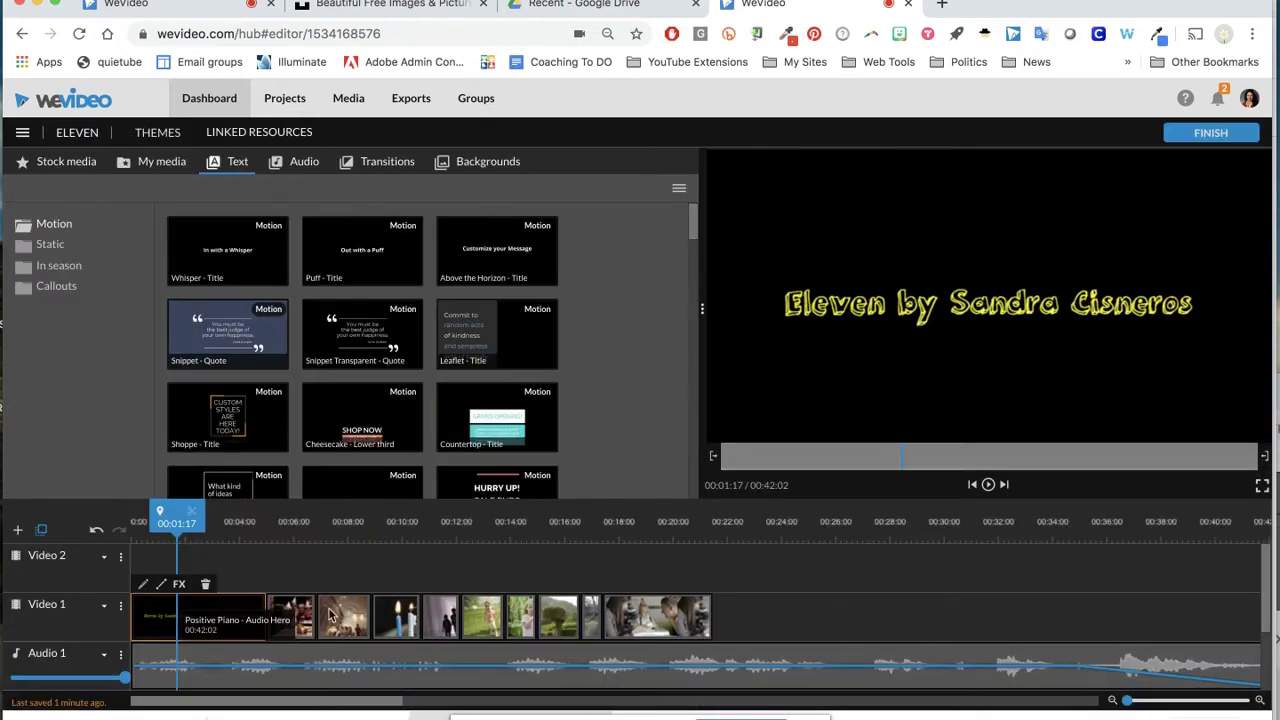
Move the title clip from Video 1 onto Video 2 and preview it over the party footage
mouse_move(176, 513)
left_mouse_down()
mouse_move(190, 512)
mouse_move(134, 512)
left_mouse_up()
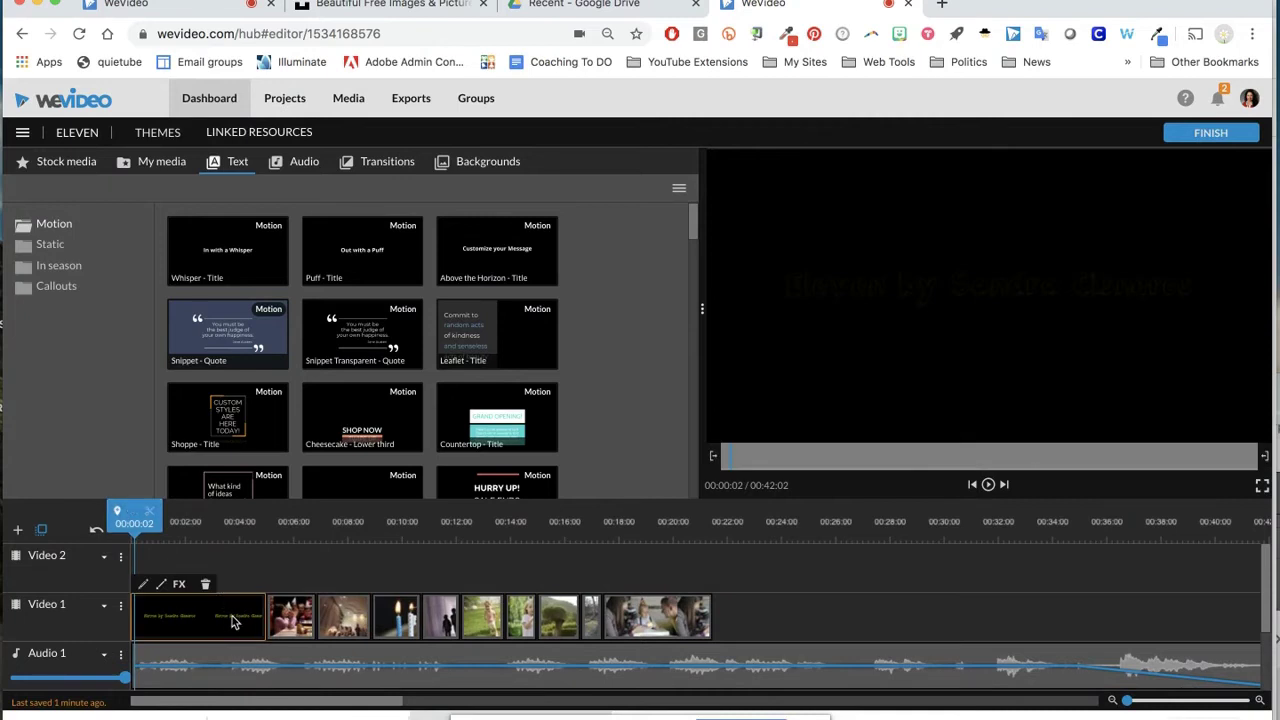
mouse_move(231, 622)
left_mouse_down()
mouse_move(260, 565)
mouse_move(373, 570)
left_mouse_up()
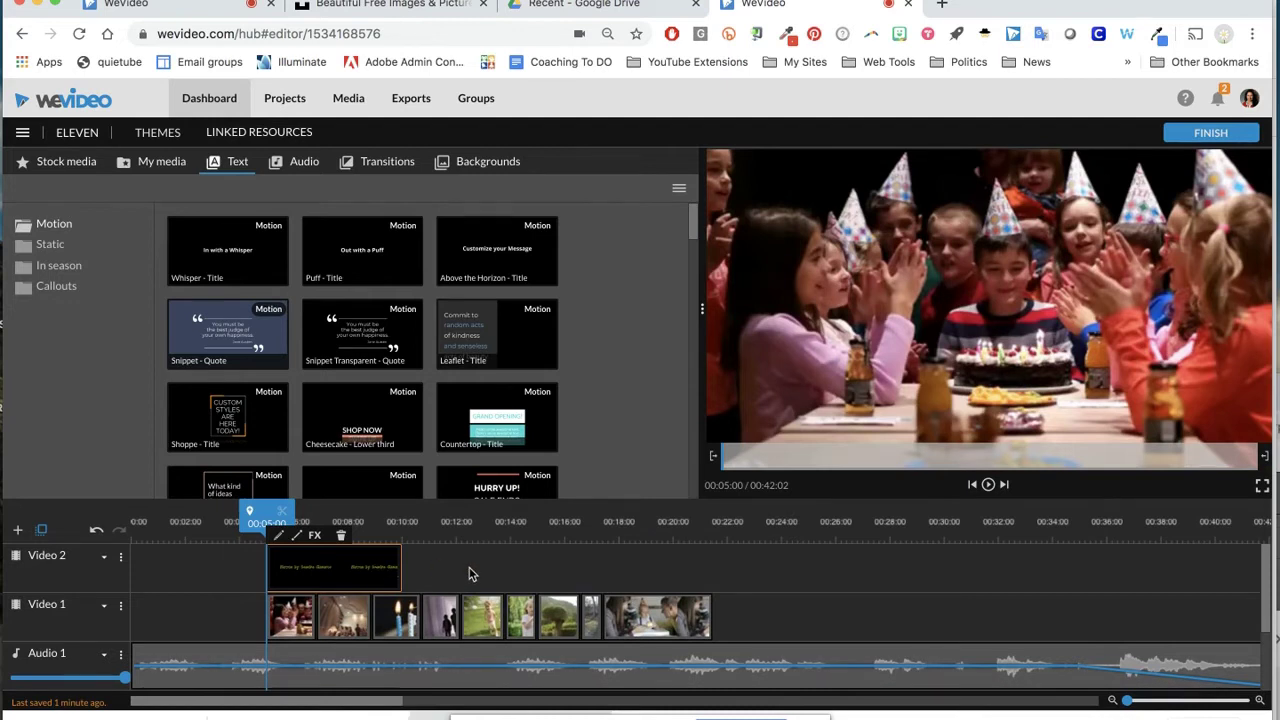
key("space")
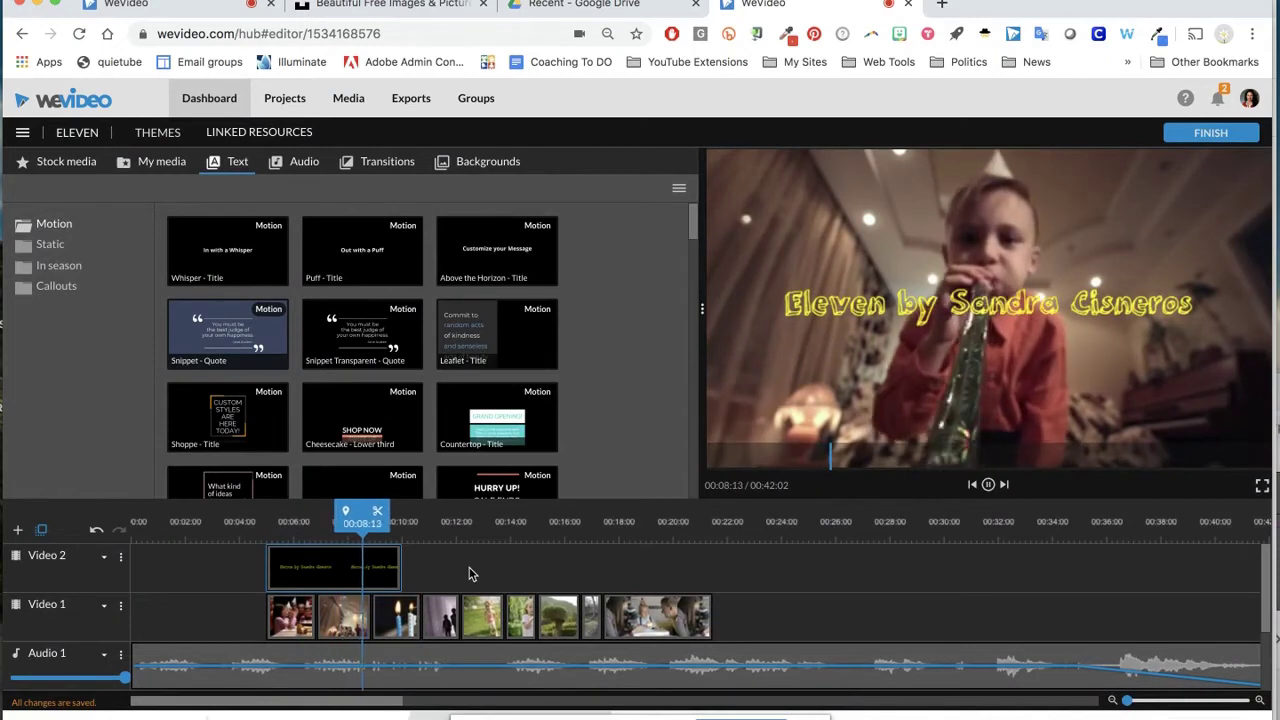
key("space")
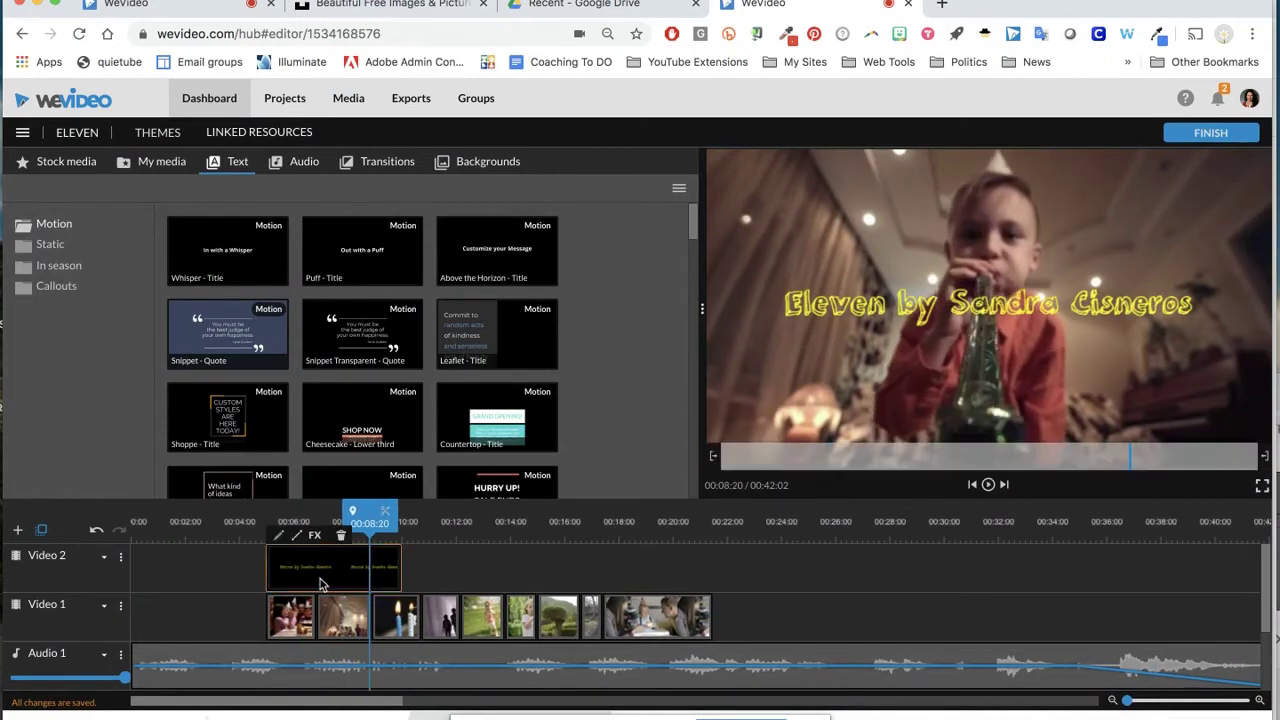
Shrink the title and reposition it along the bottom of the frame, then save
double_click(324, 577)
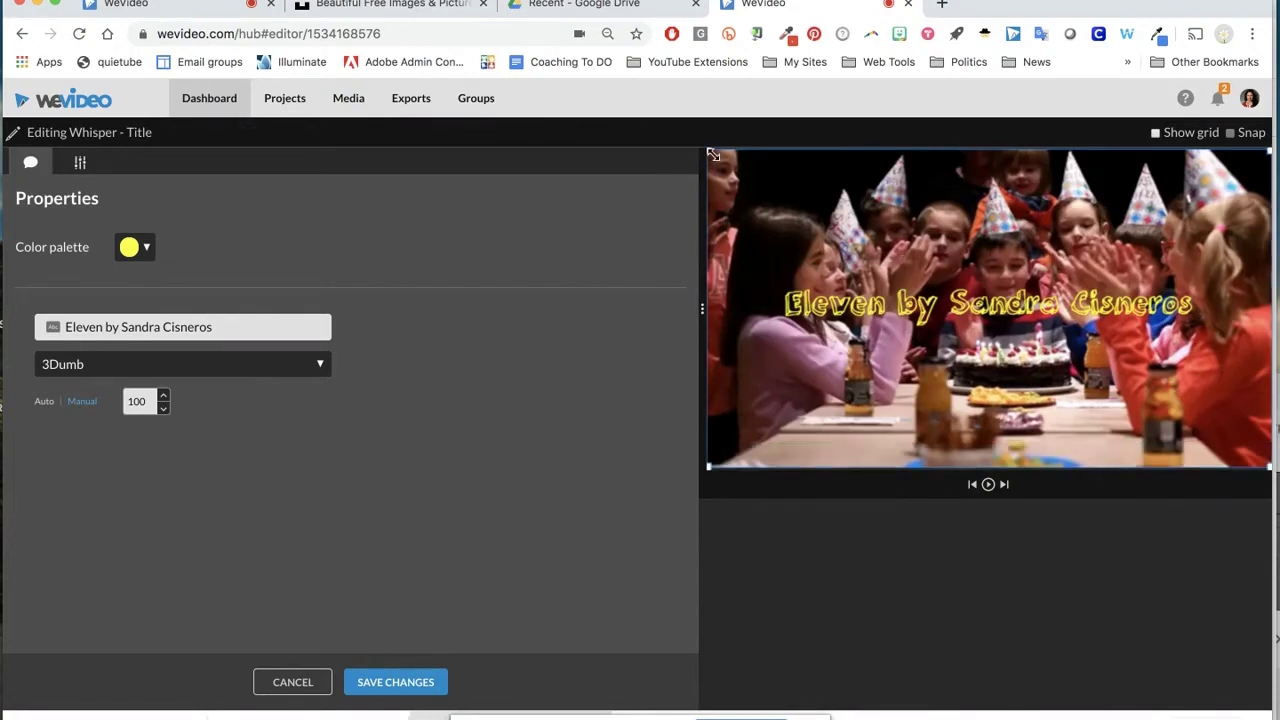
mouse_move(707, 149)
left_mouse_down()
mouse_move(784, 223)
mouse_move(817, 213)
left_mouse_up()
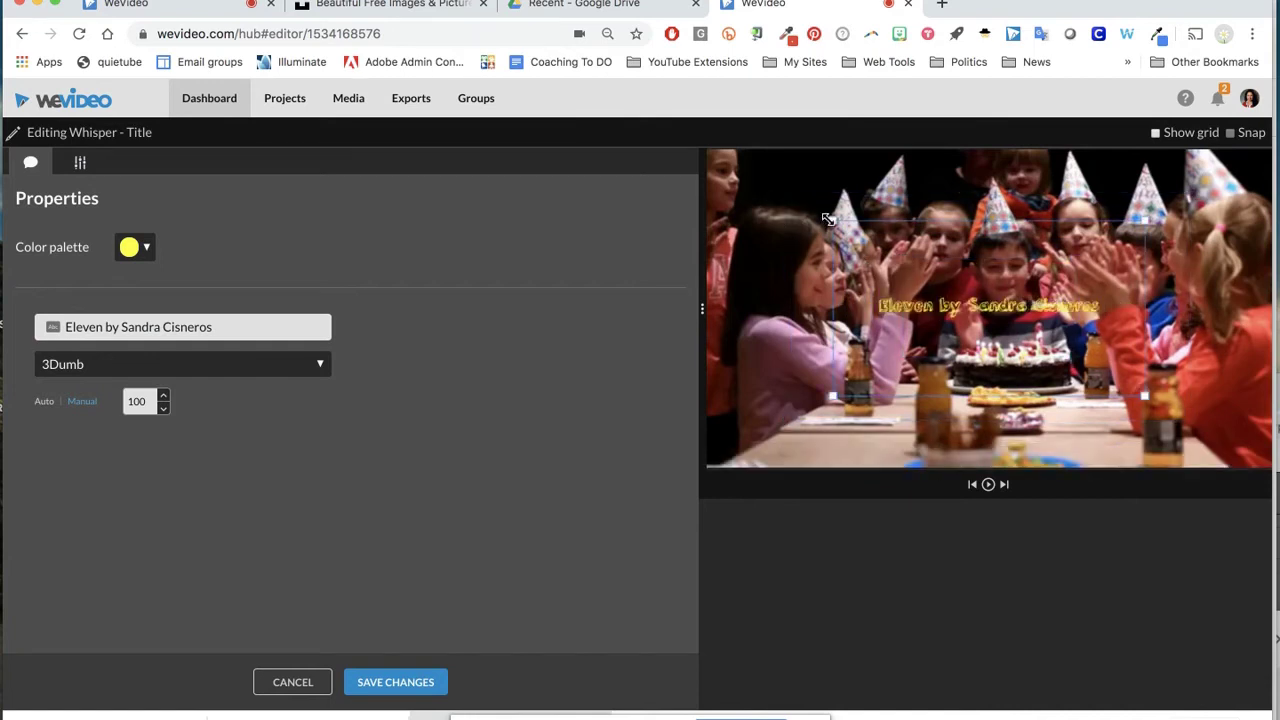
mouse_move(994, 342)
left_mouse_down()
mouse_move(875, 214)
mouse_move(873, 500)
left_mouse_up()
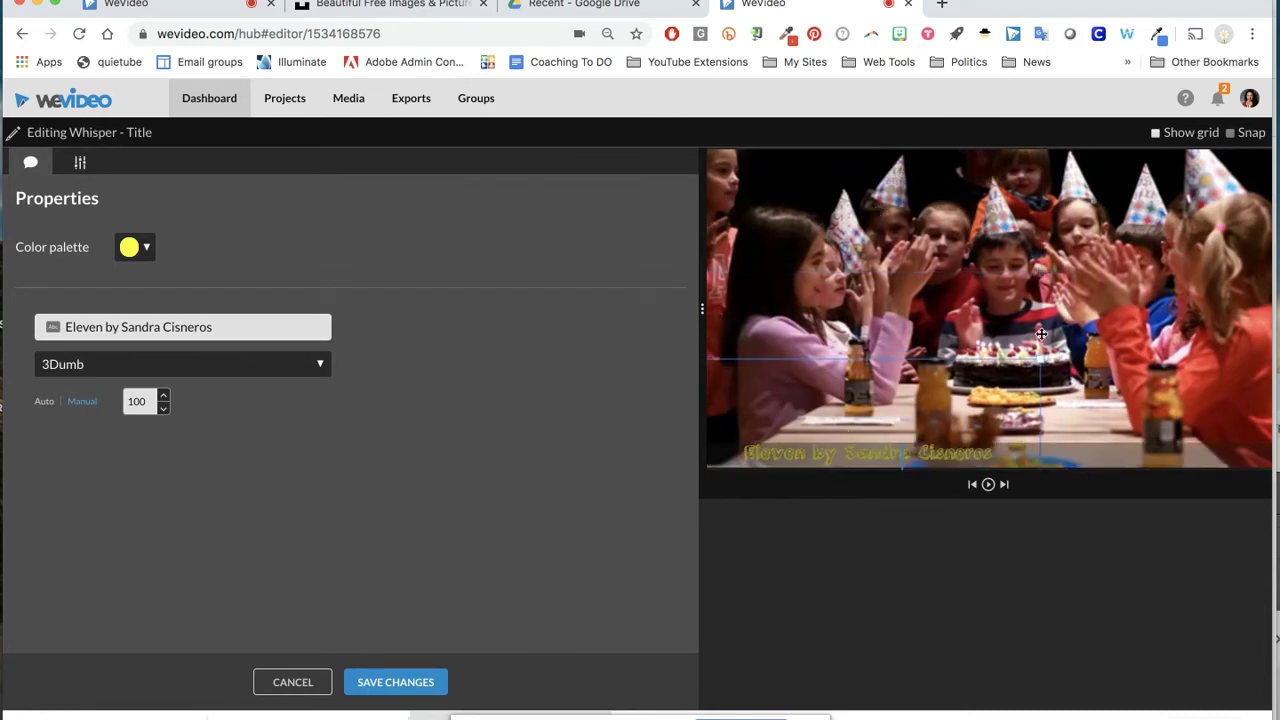
left_click_drag(1039, 360, 1092, 337)
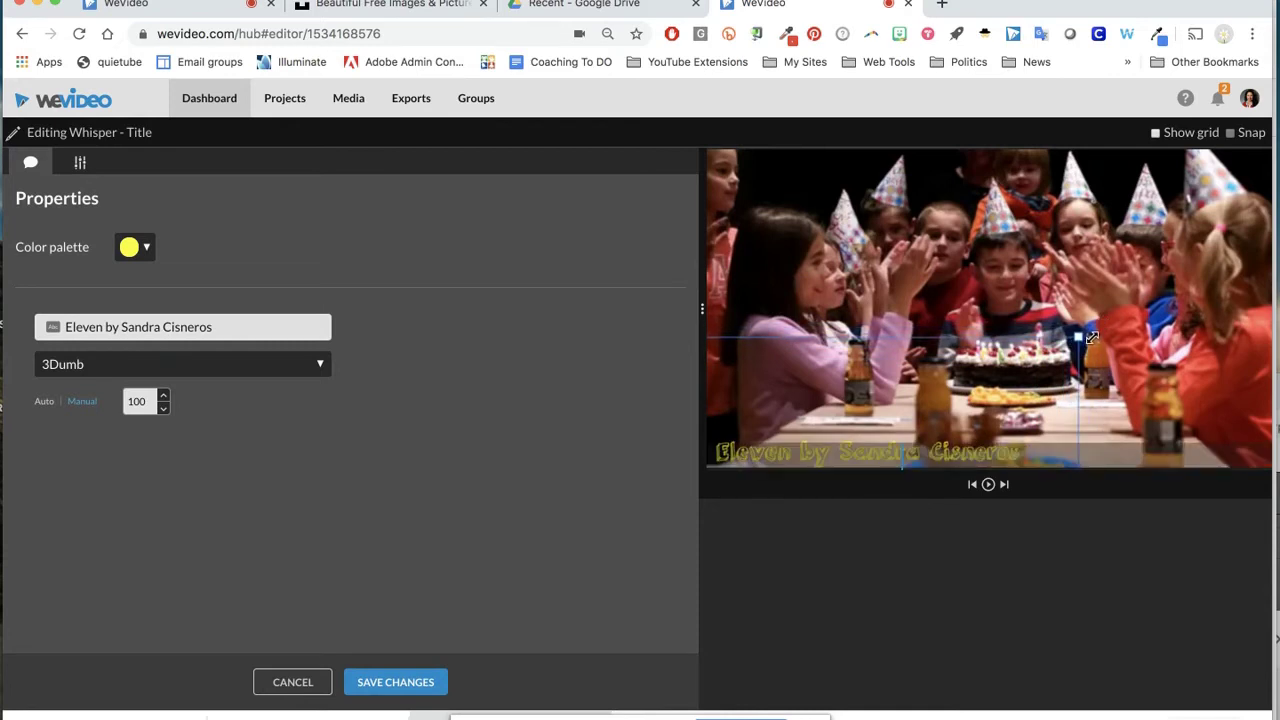
left_click(414, 681)
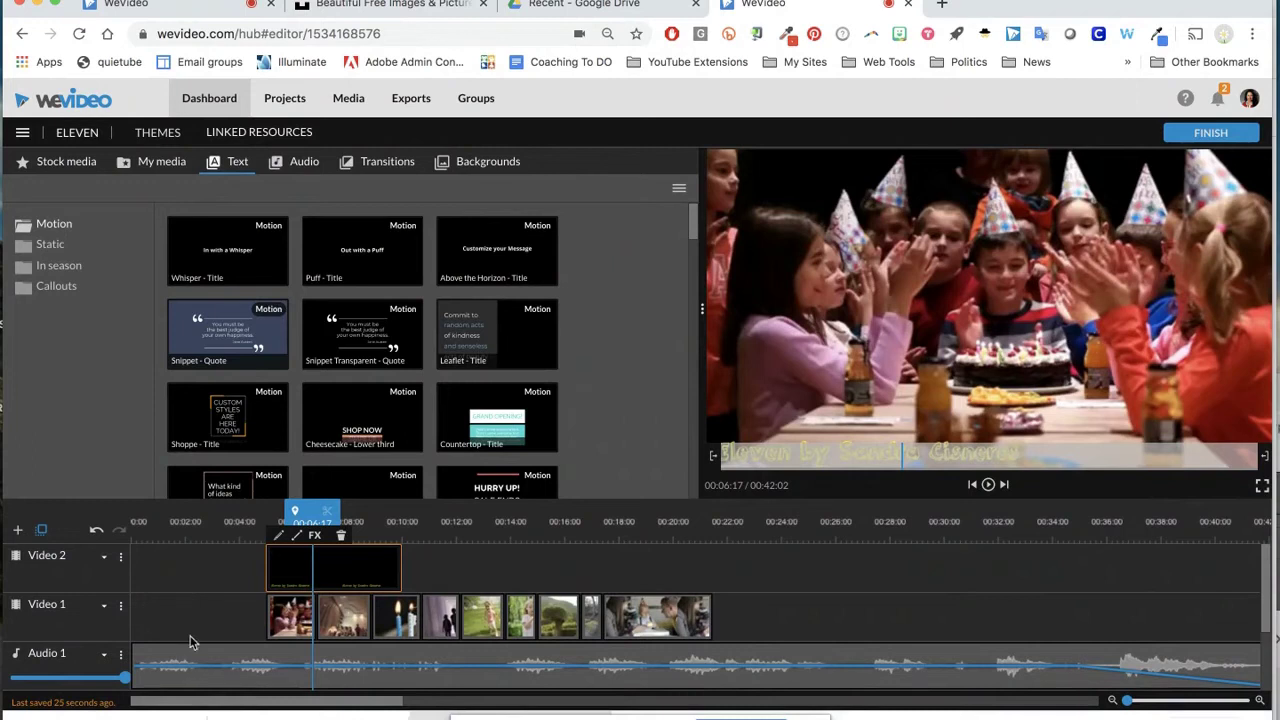
Add the Water Bubbles background at the start of Video 1, trimmed to fit the gap
left_click(485, 165)
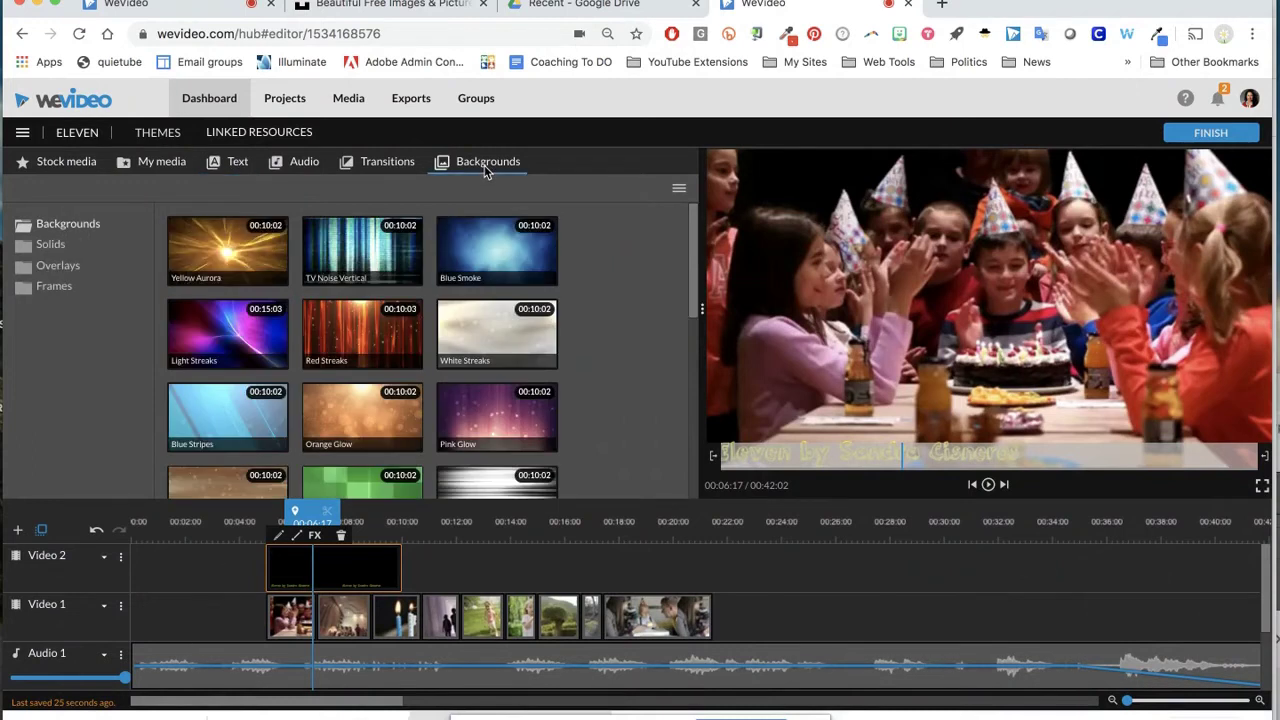
scroll(474, 328, "down", 2)
scroll(474, 328, "down", 2)
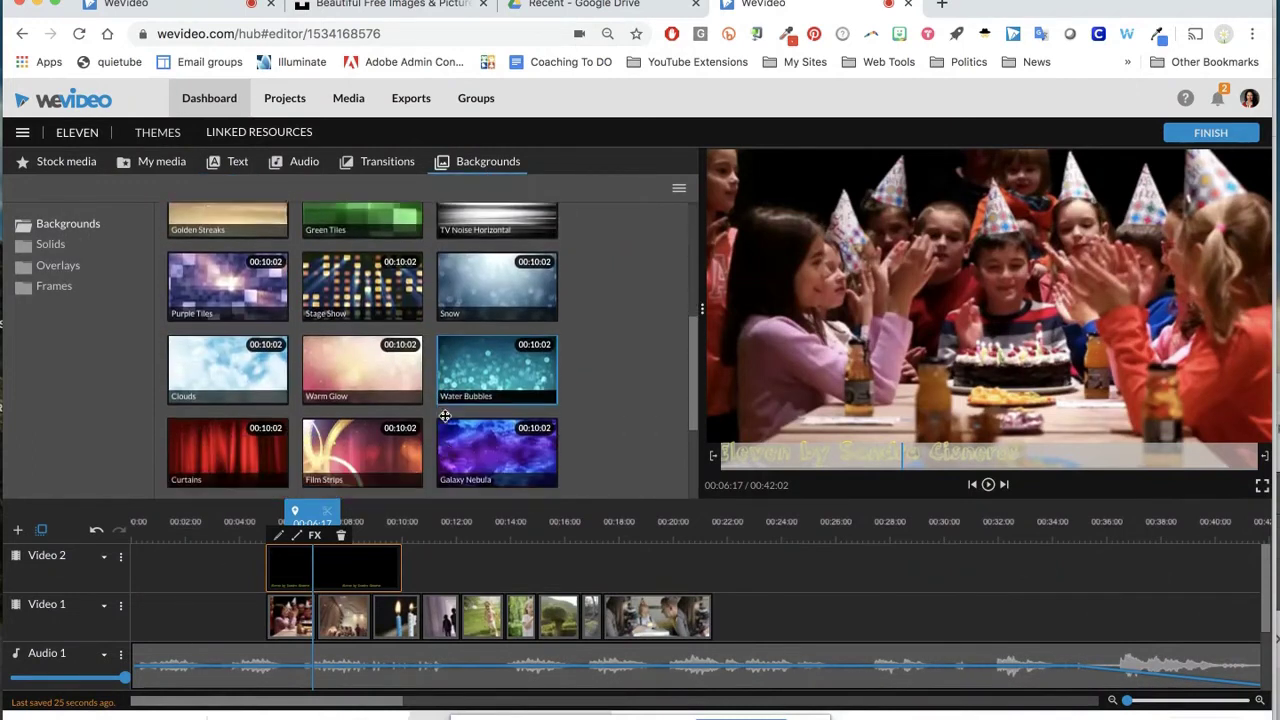
scroll(474, 328, "down", 2)
left_click_drag(474, 328, 144, 633)
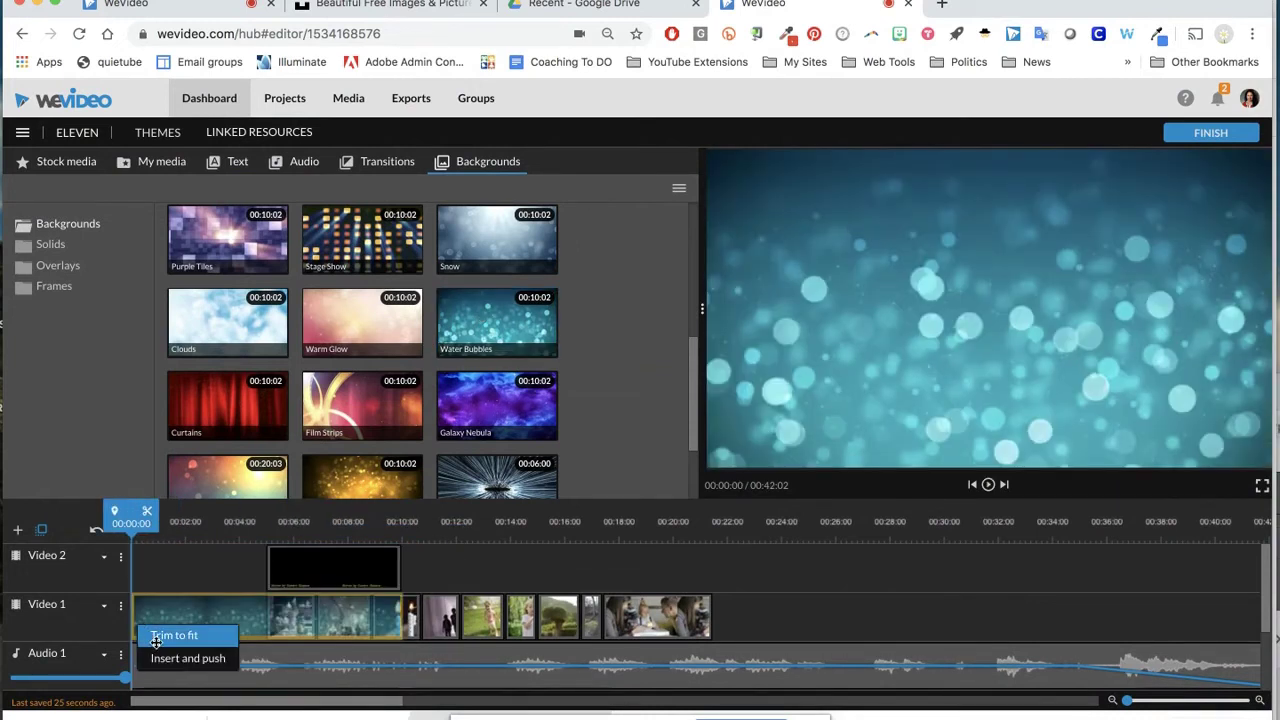
left_click(156, 638)
Move the title clip to 0:00 above the background and play the preview
left_click_drag(312, 576, 168, 585)
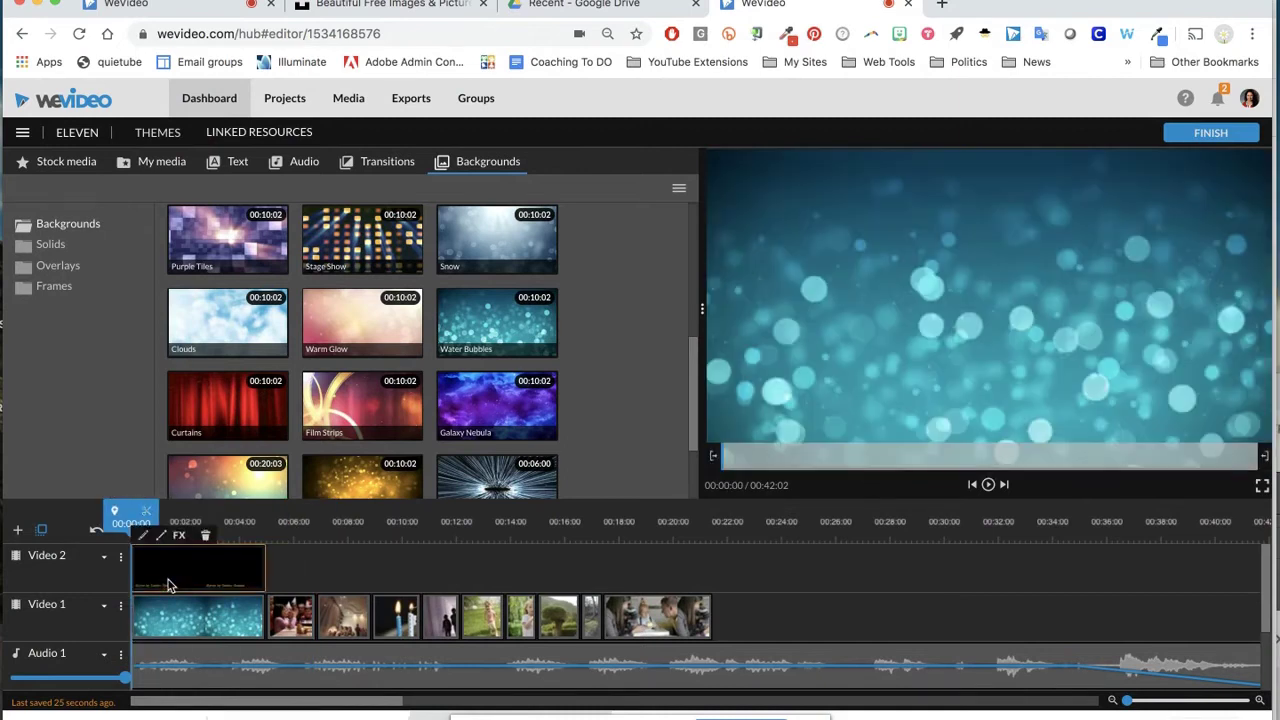
key("space")
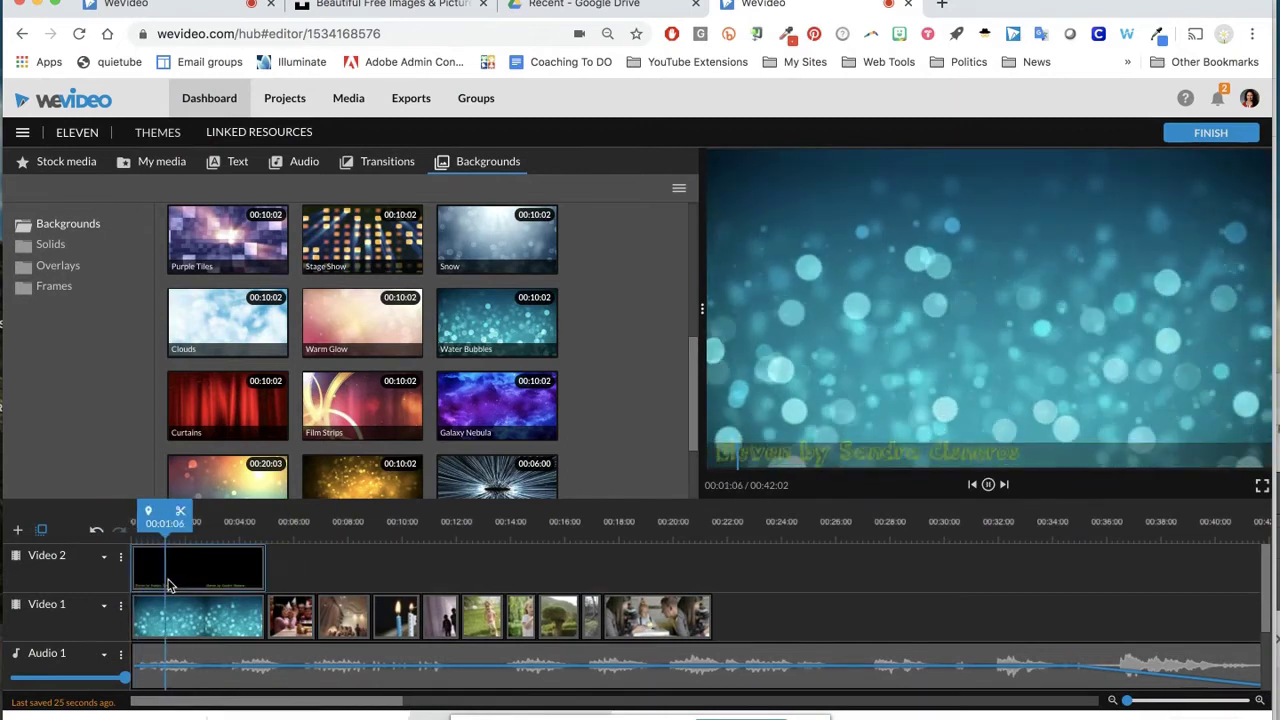
key("space")
Enlarge the yellow title box and centre it across most of the Water Bubbles frame
double_click(168, 585)
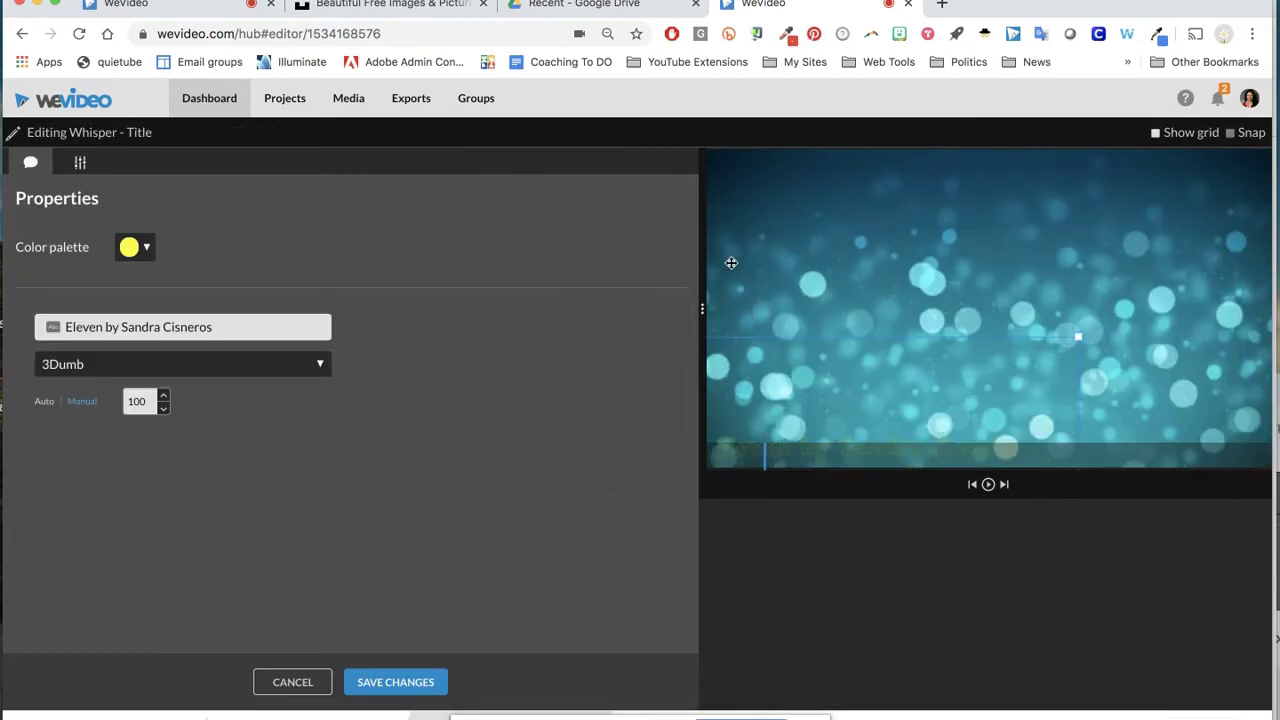
left_click_drag(740, 394, 815, 222)
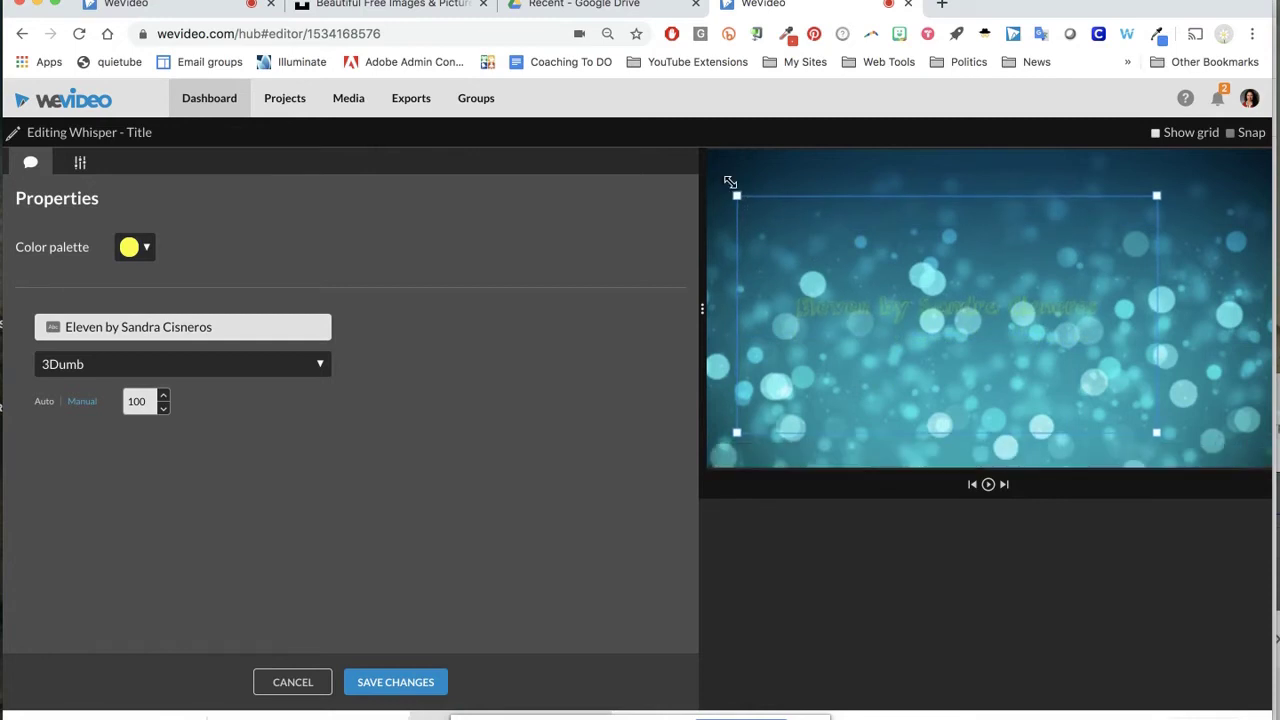
left_click_drag(736, 196, 718, 162)
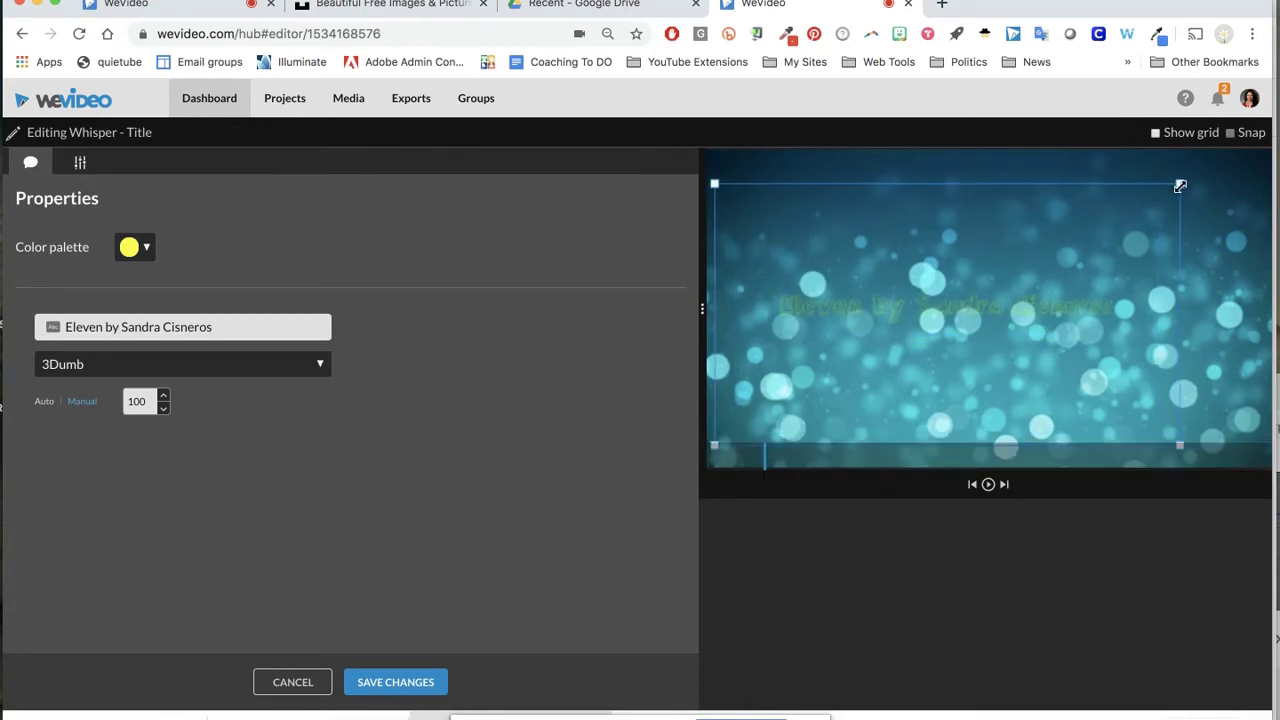
left_click_drag(1177, 186, 1248, 153)
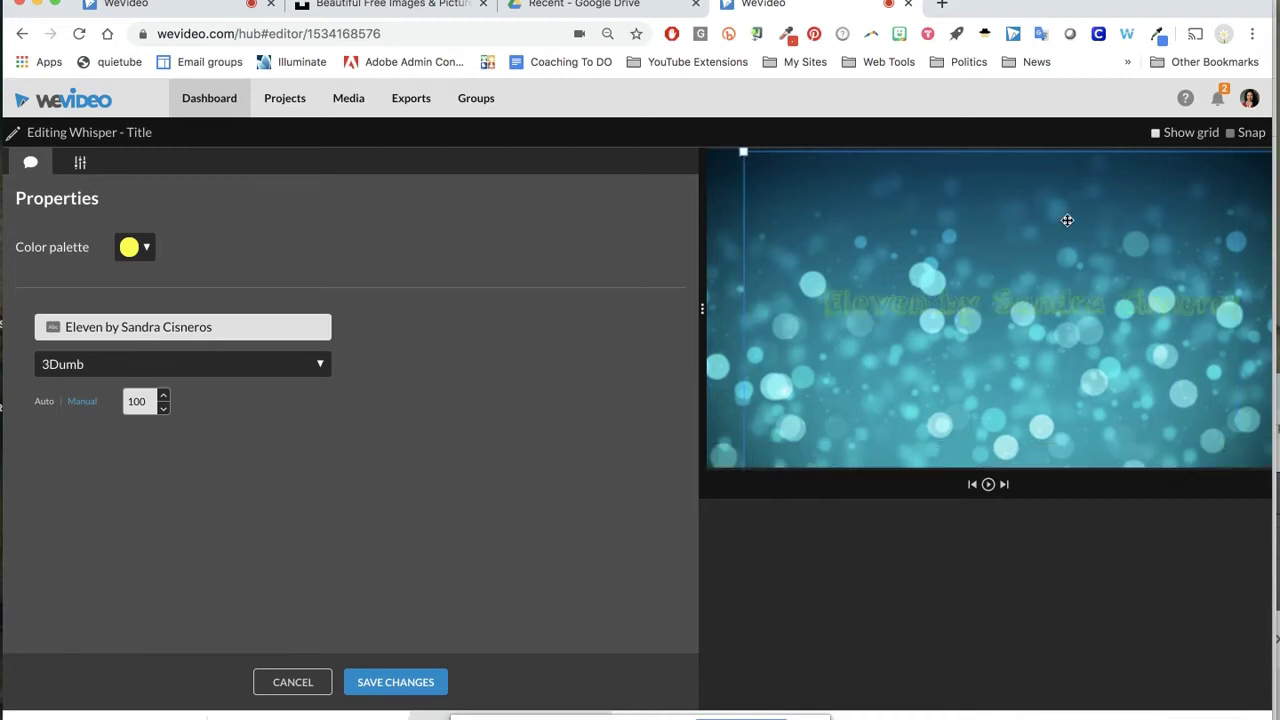
left_click_drag(1066, 220, 1034, 221)
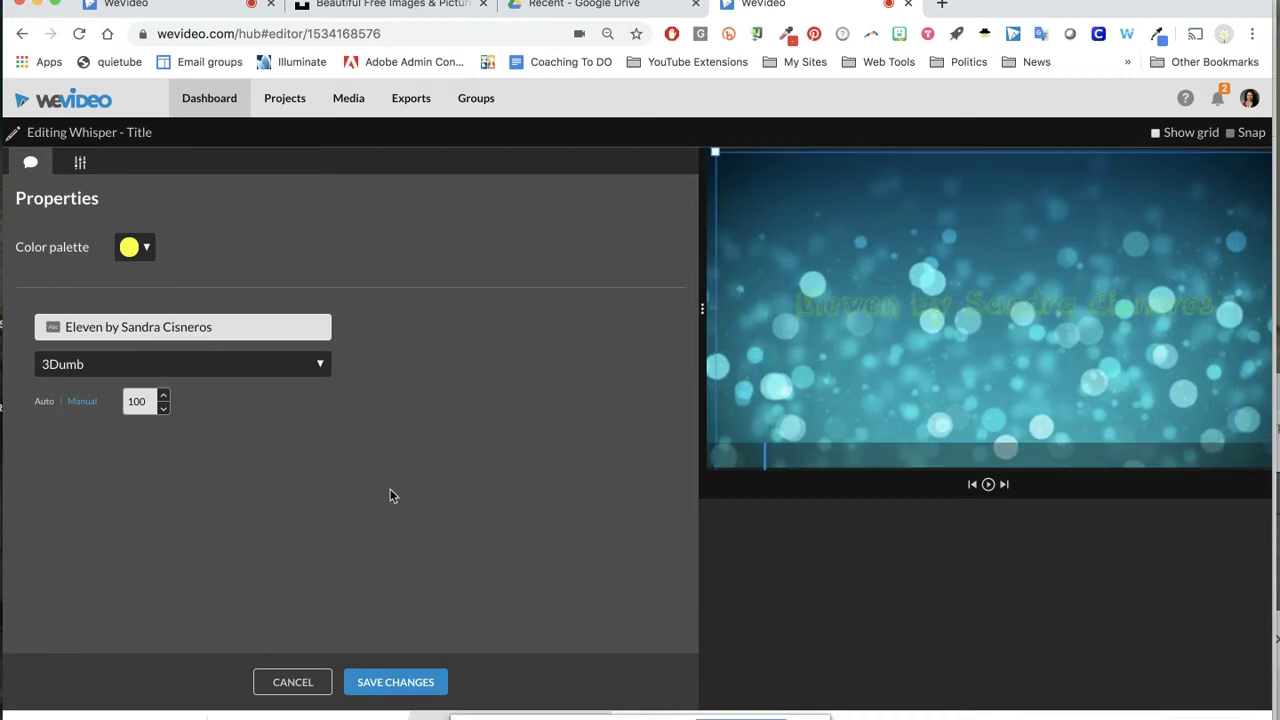
Save the title edits and replay the opening from 00:00
left_click(360, 682)
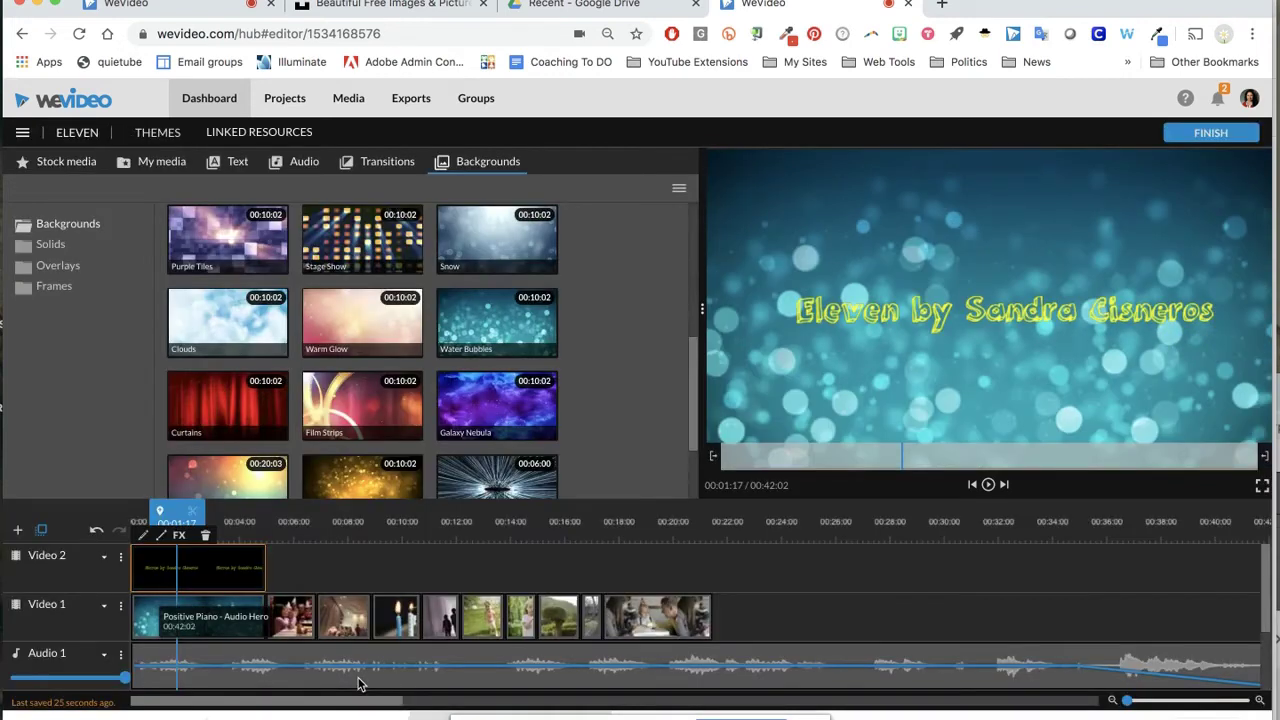
left_click_drag(160, 512, 122, 519)
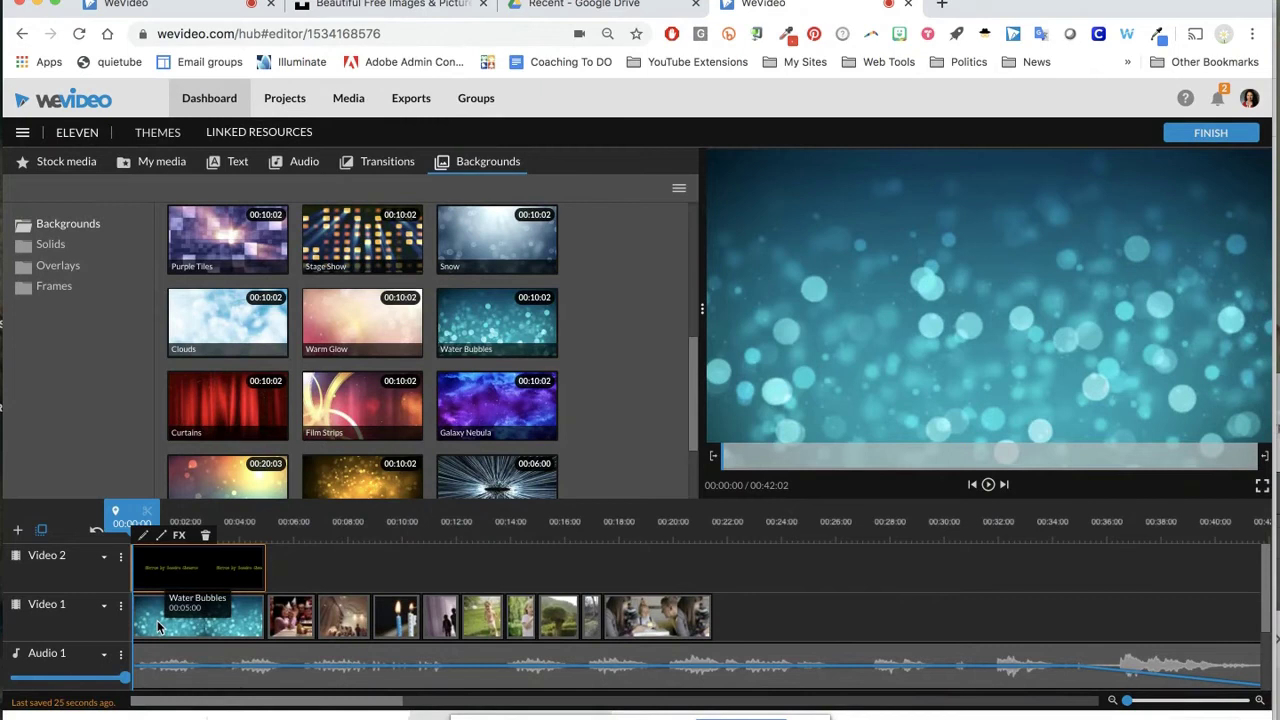
key("space")
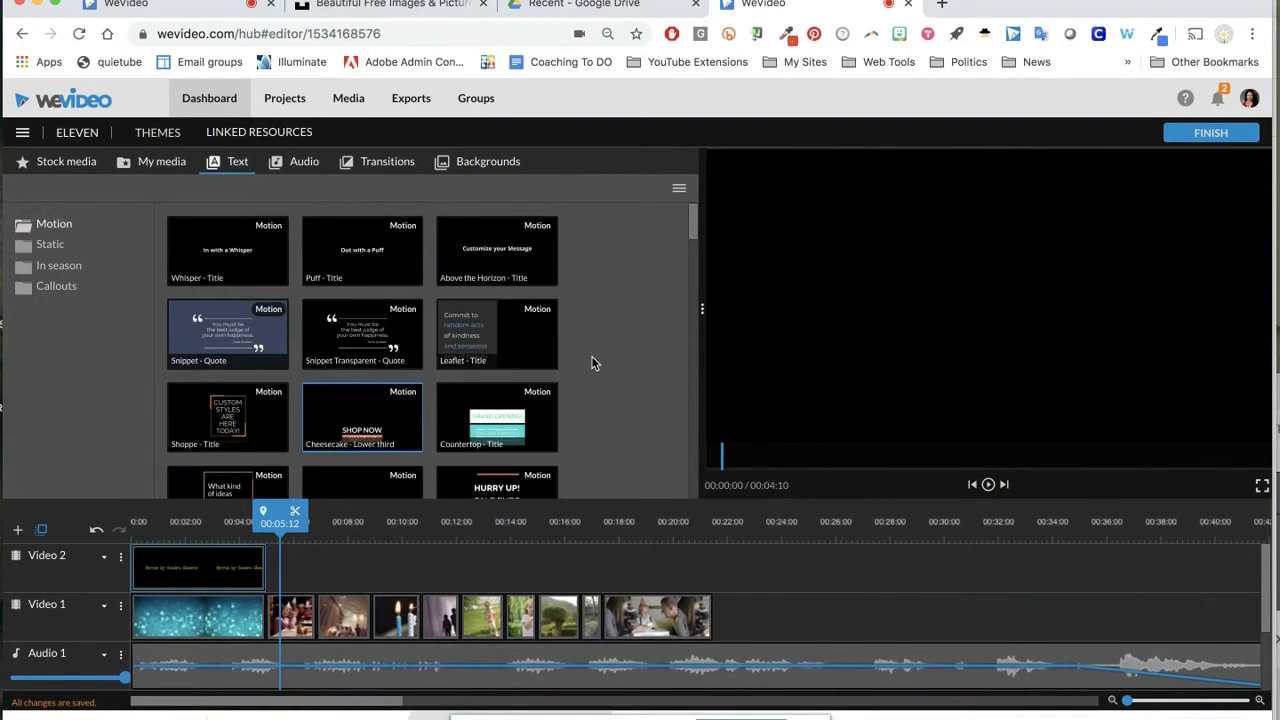
Place the Leaflet title on Video 2 near 00:12, preview it, and open its editor
mouse_move(527, 340)
left_mouse_down()
mouse_move(503, 347)
mouse_move(482, 546)
left_mouse_up()
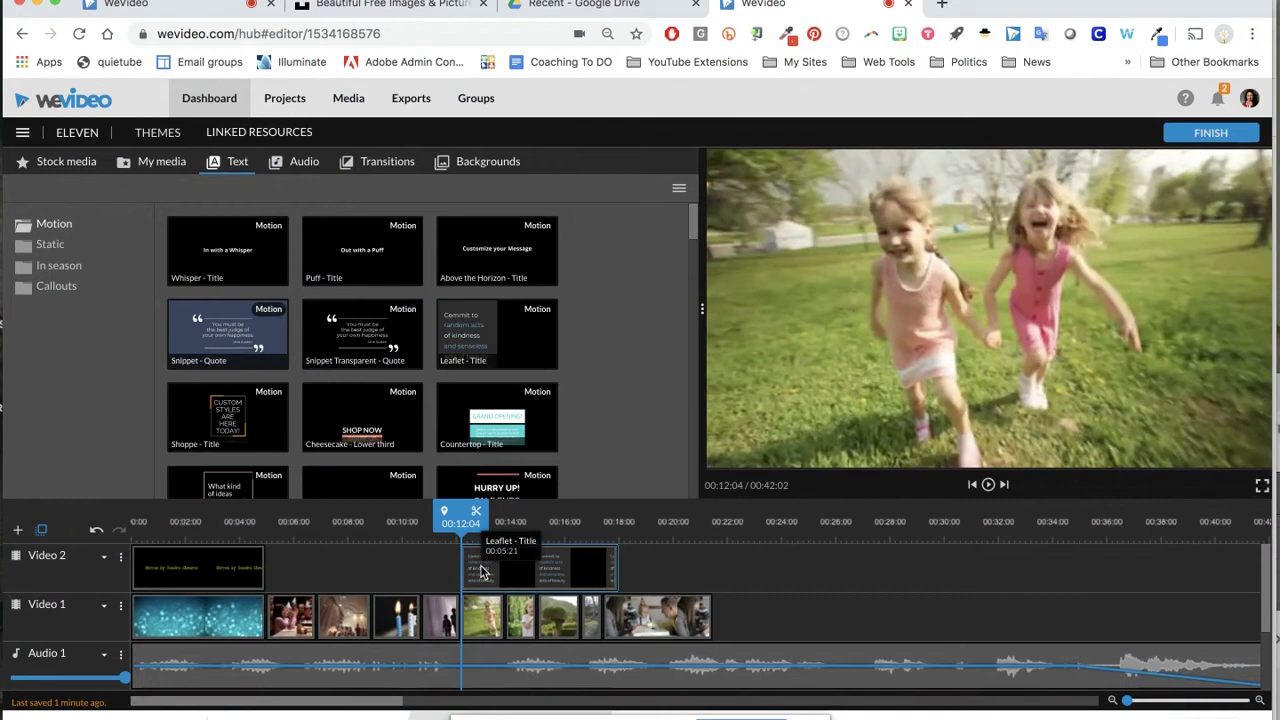
key("space")
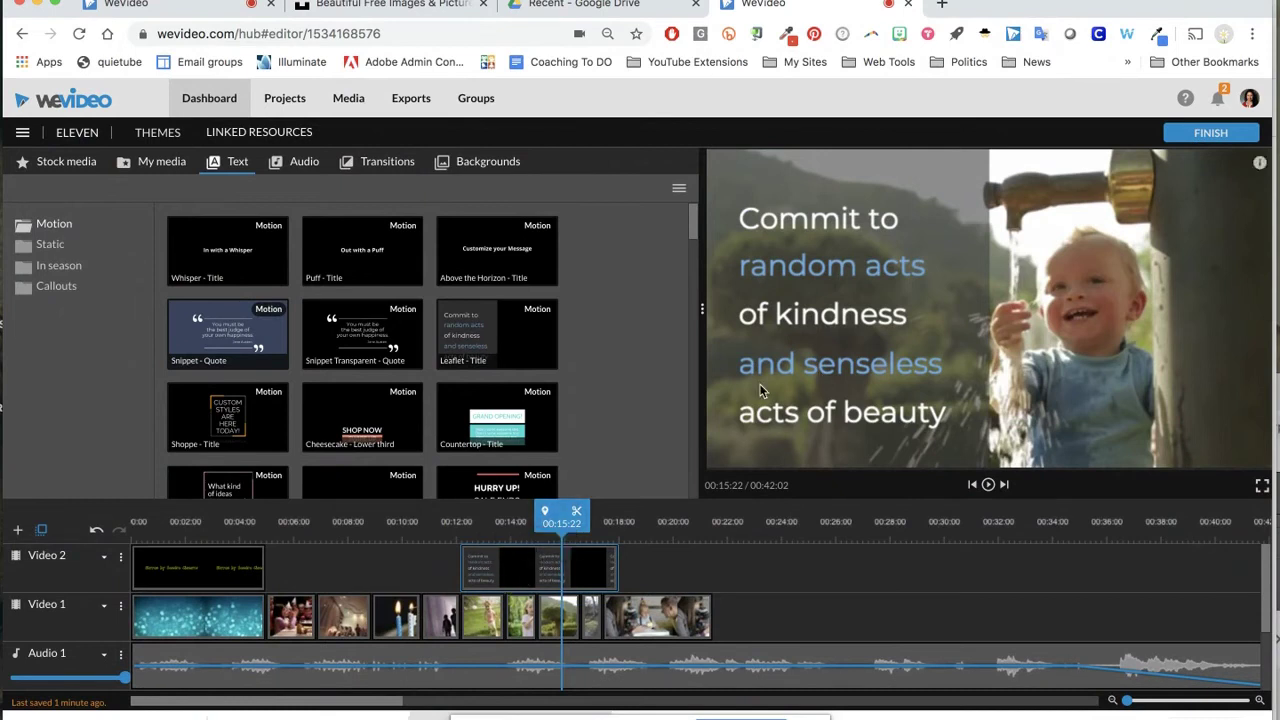
double_click(493, 570)
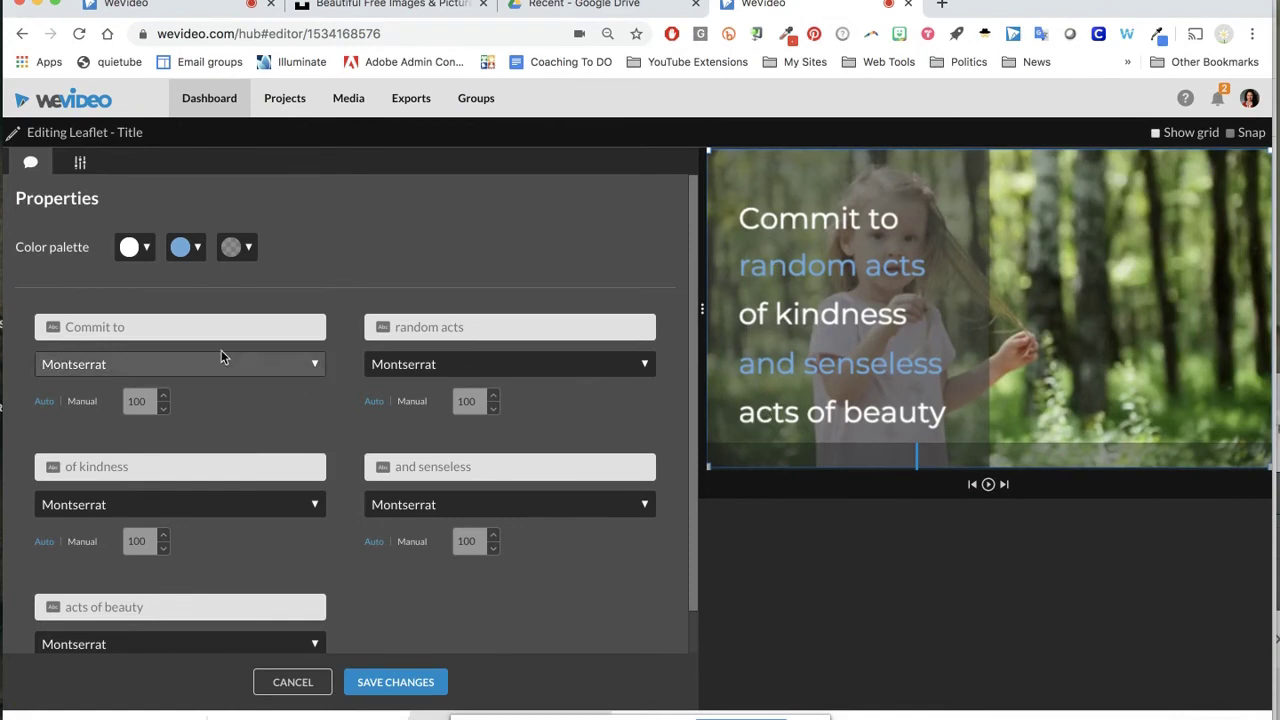
Replace the first three Leaflet lines with 'Type', 'your' and 'text'
triple_click(144, 328)
key("BackSpace")
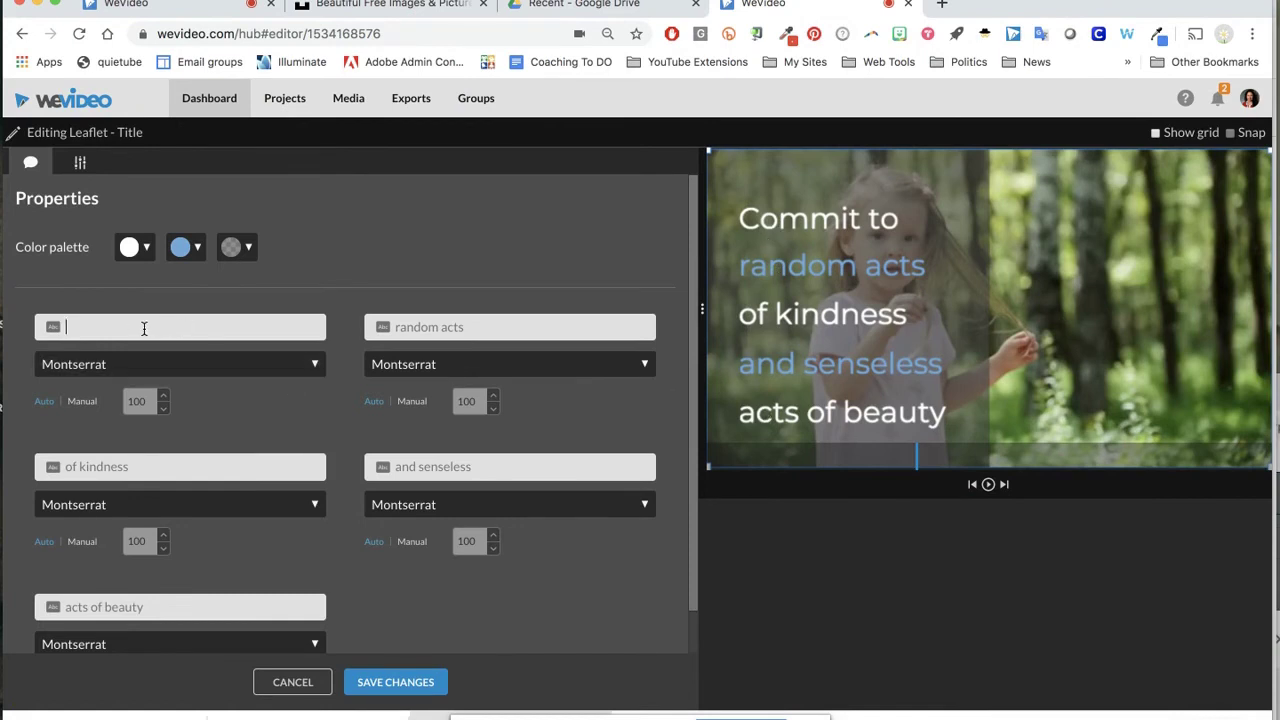
type("Type")
triple_click(478, 326)
key("BackSpace")
type("your")
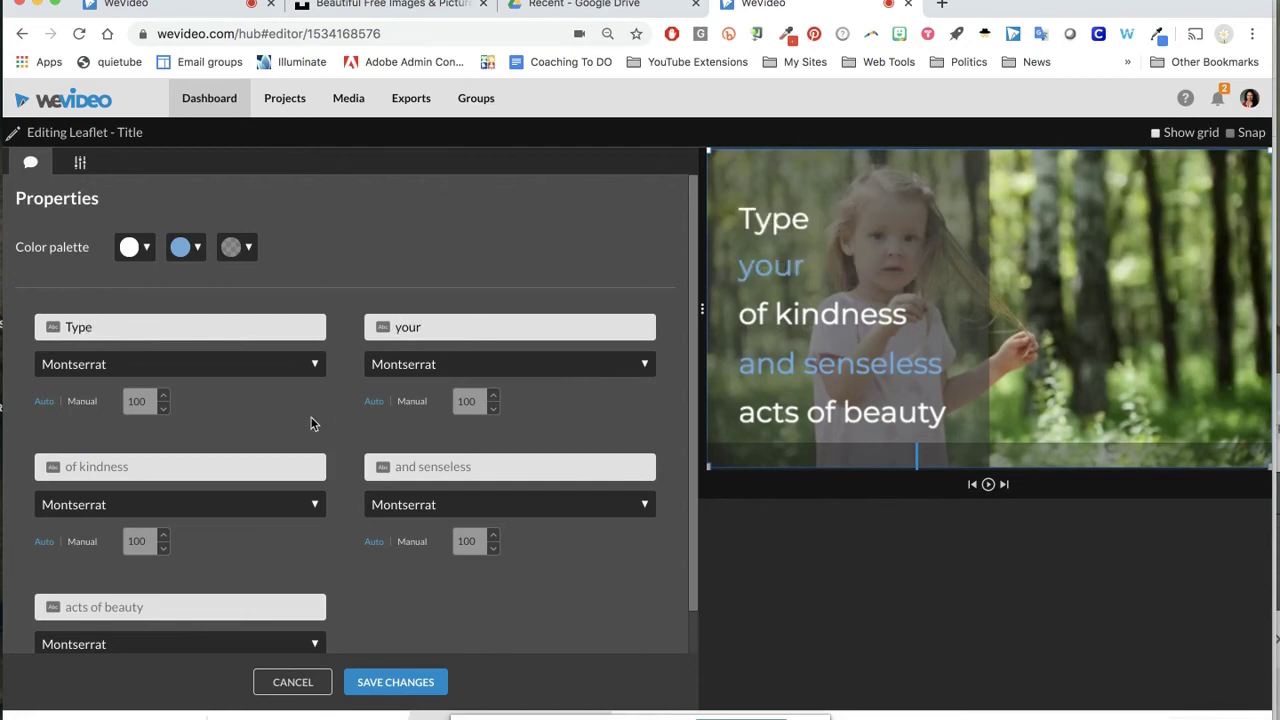
triple_click(205, 462)
key("BackSpace")
type("xt")
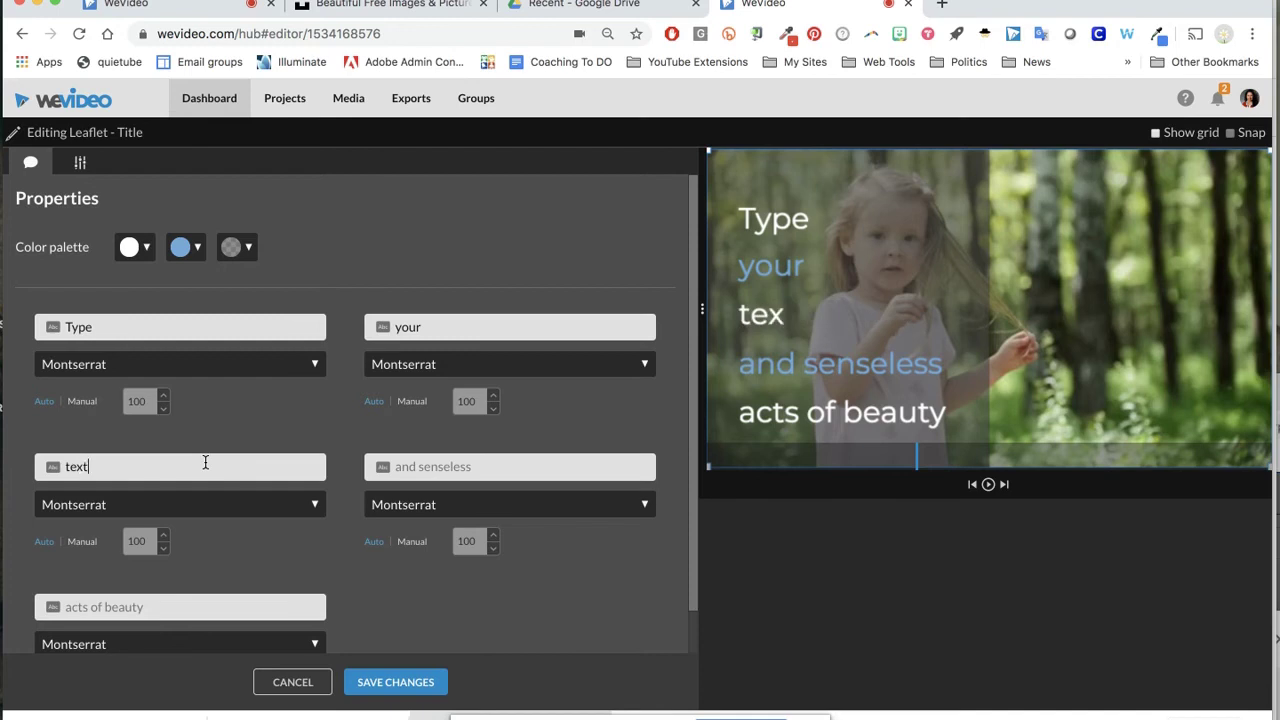
Clear the fourth and fifth Leaflet text lines
triple_click(463, 467)
key("BackSpace")
type("ds")
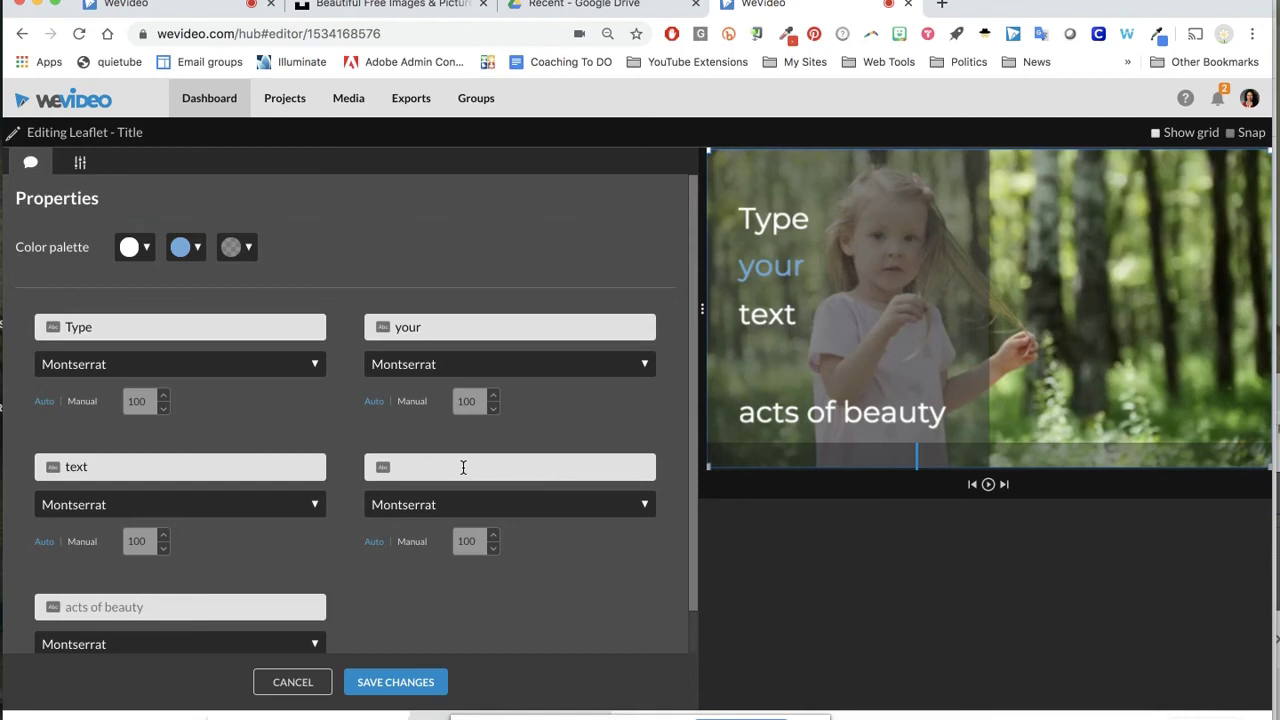
triple_click(113, 607)
key("BackSpace")
type("asdg")
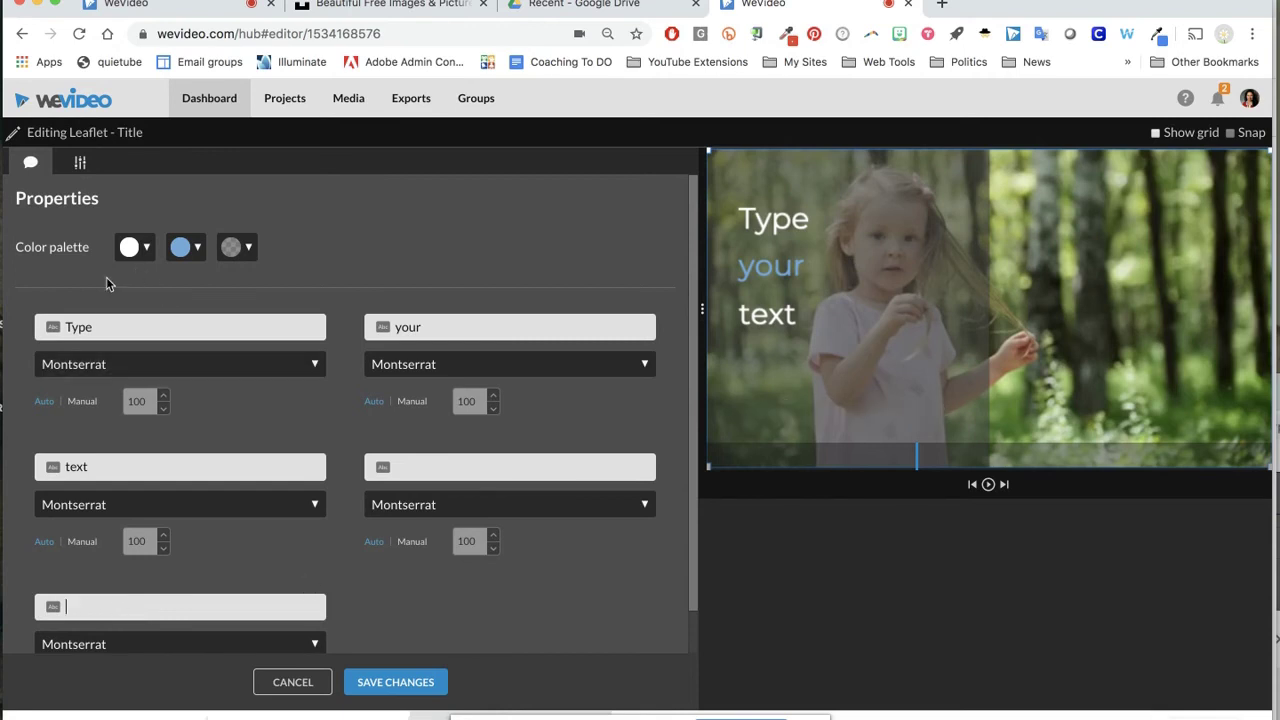
Shrink the Leaflet text box and move it to the upper right, clear of the girl
left_click(95, 366)
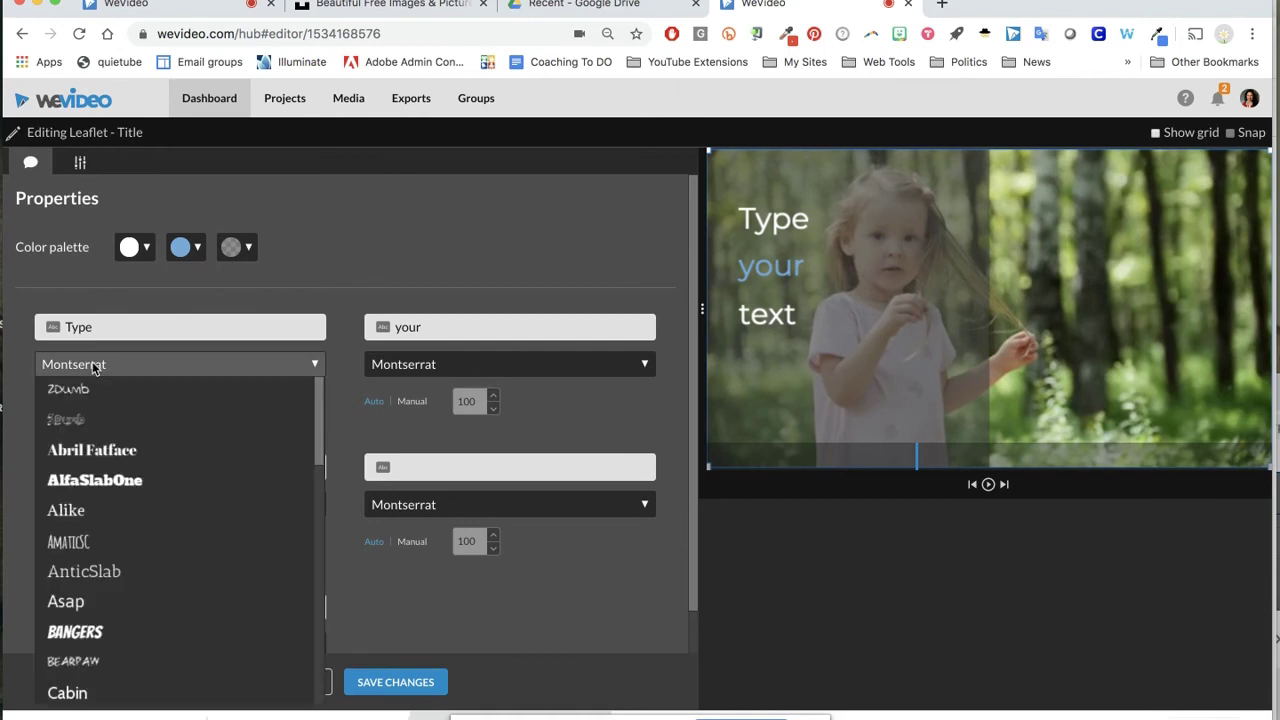
left_click(94, 365)
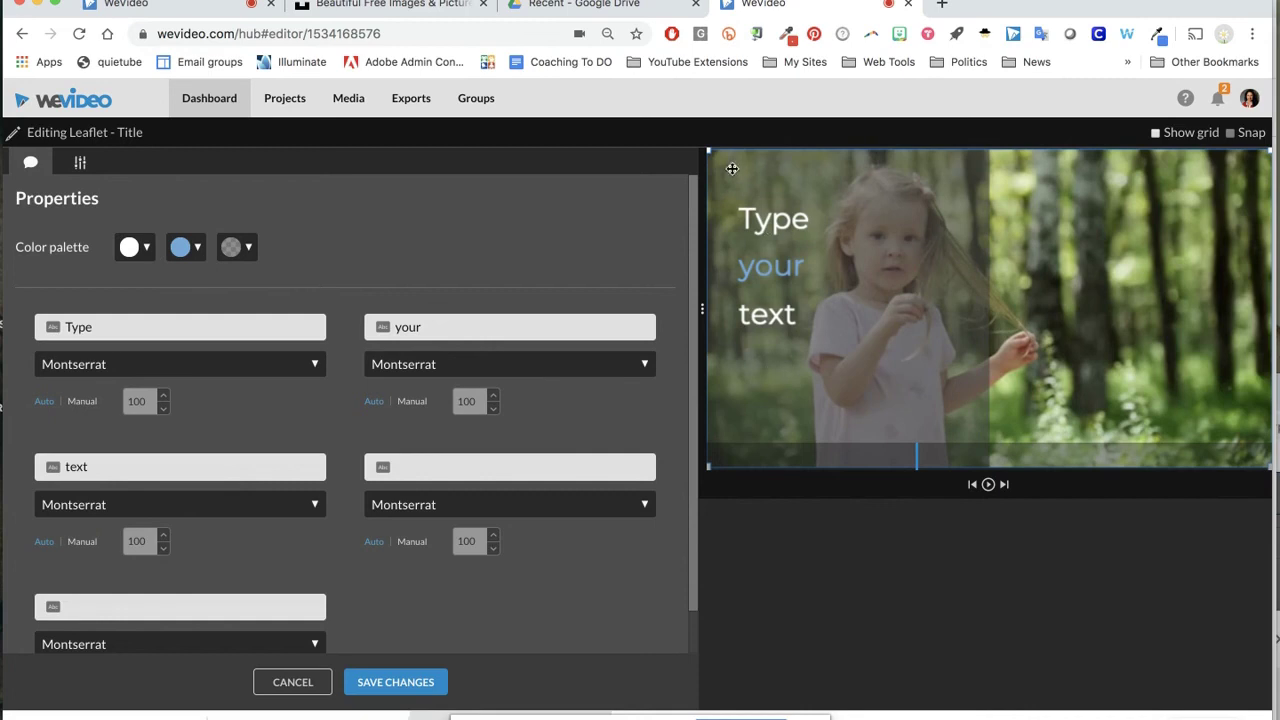
left_click_drag(707, 151, 780, 190)
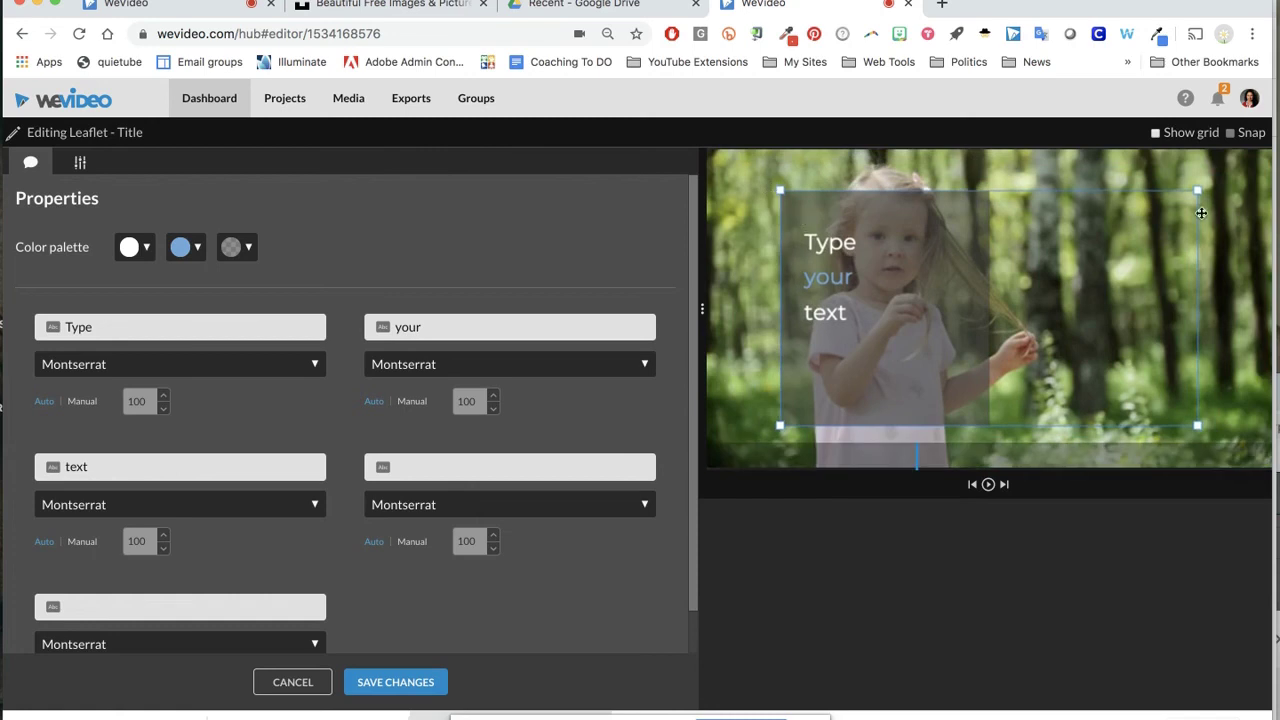
mouse_move(1198, 190)
left_mouse_down()
mouse_move(1106, 243)
mouse_move(1208, 133)
left_mouse_up()
mouse_move(820, 218)
left_mouse_down()
mouse_move(1157, 214)
mouse_move(1097, 180)
left_mouse_up()
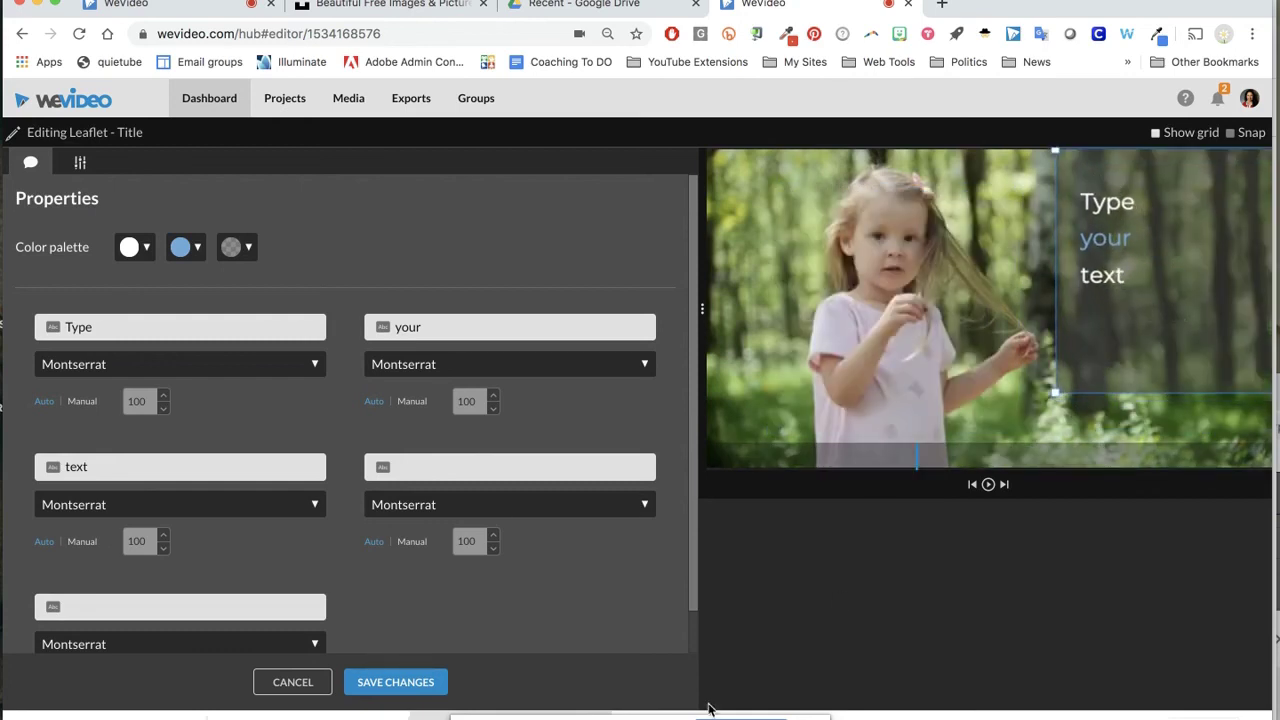
Save the Leaflet title edits and preview the titled section
left_click(383, 687)
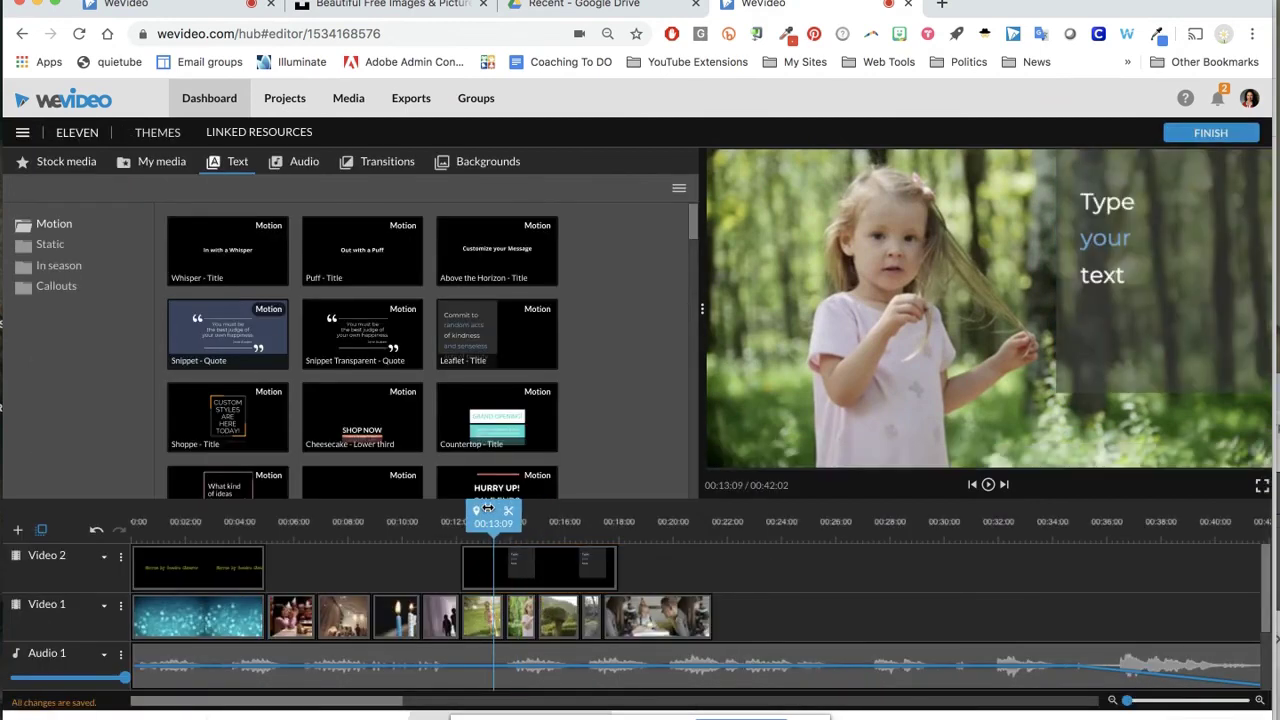
left_click_drag(512, 511, 455, 510)
key("space")
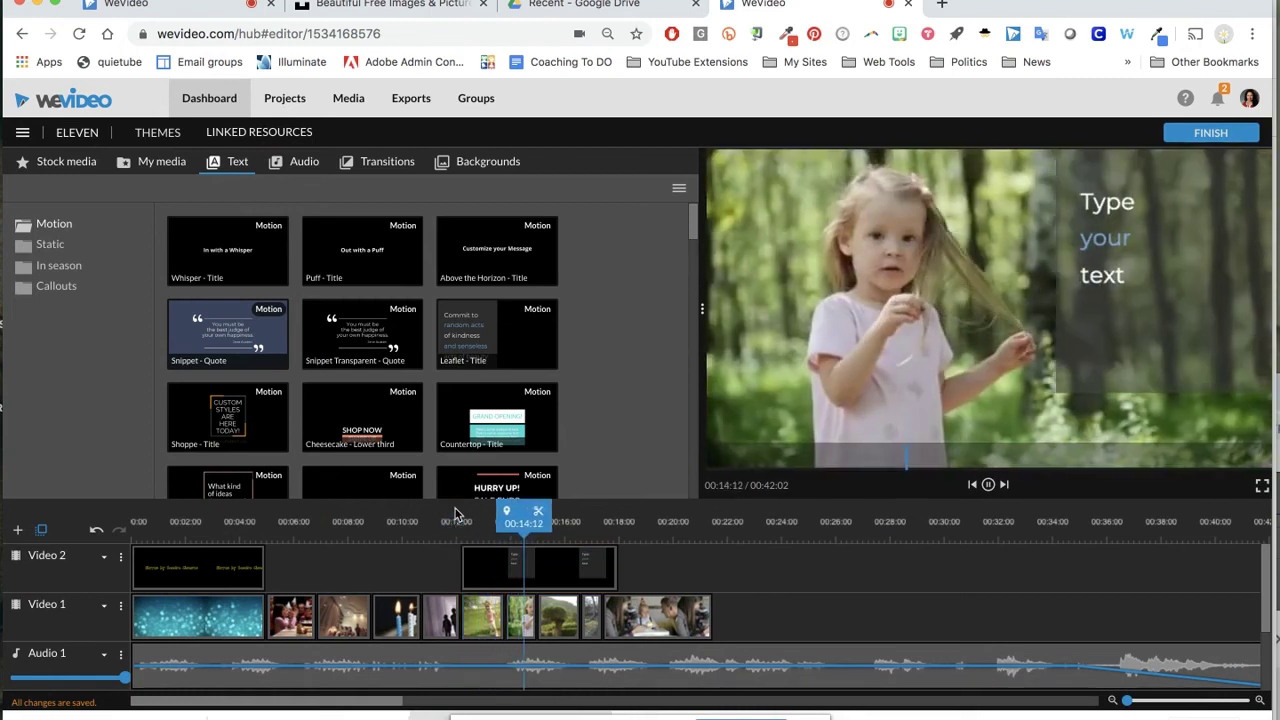
key("space")
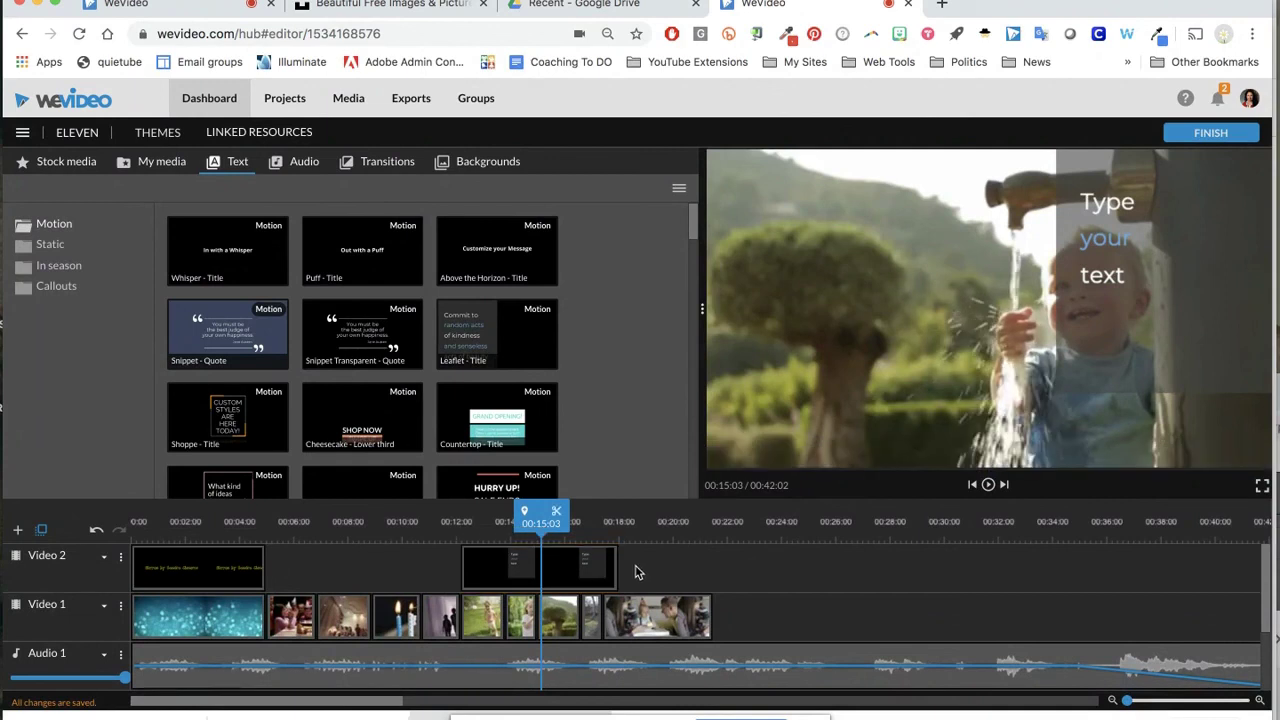
Trim the Leaflet clip's end to about 15 seconds and replay it
left_click(586, 576)
left_click_drag(617, 573, 548, 573)
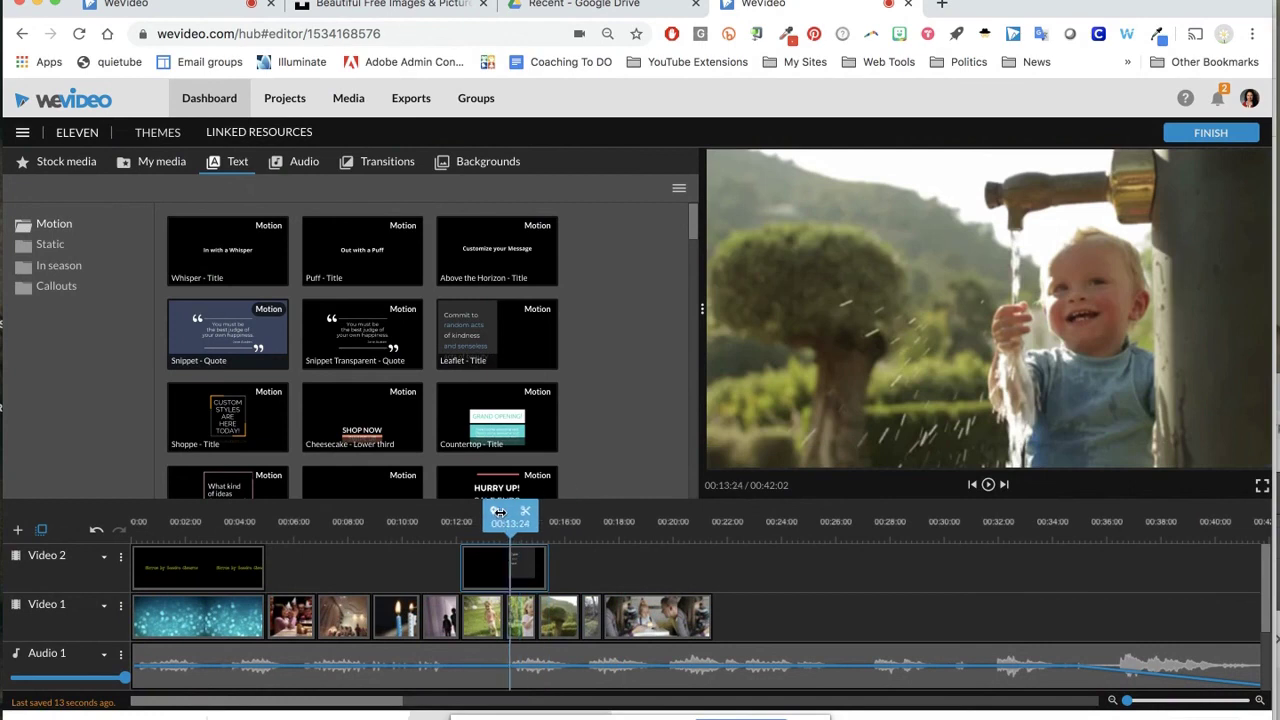
left_click_drag(544, 512, 464, 511)
key("space")
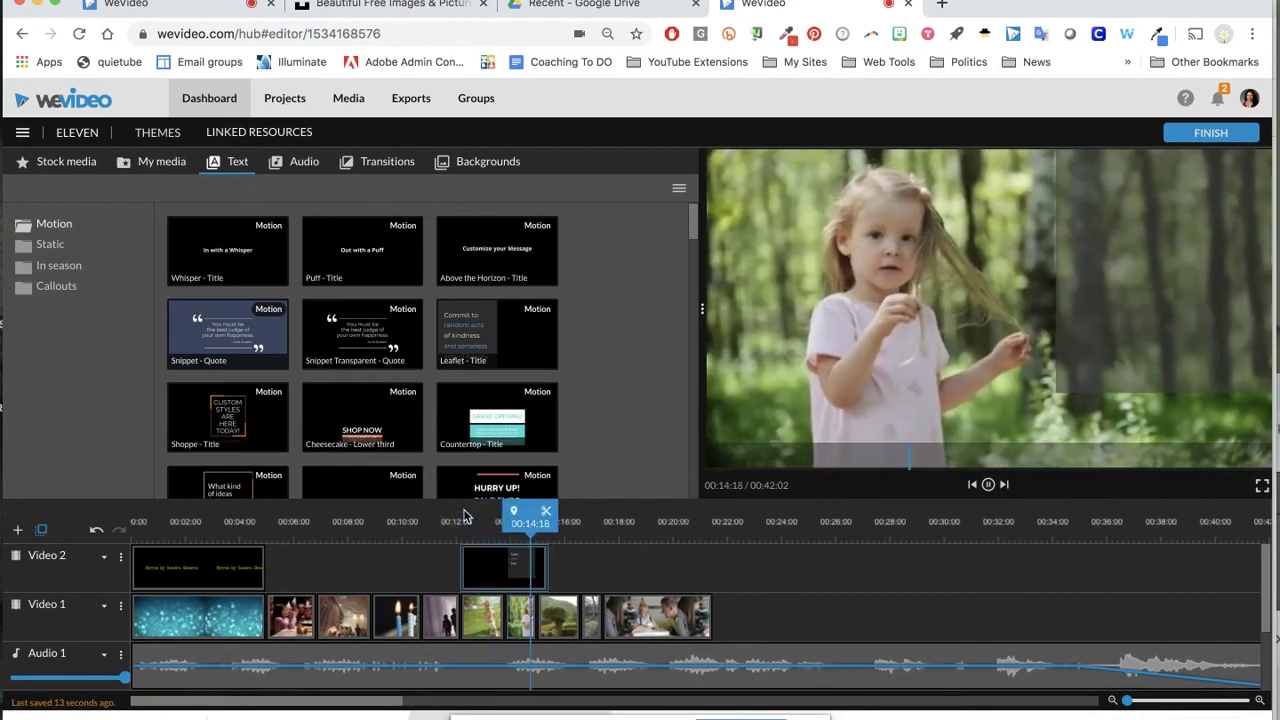
key("space")
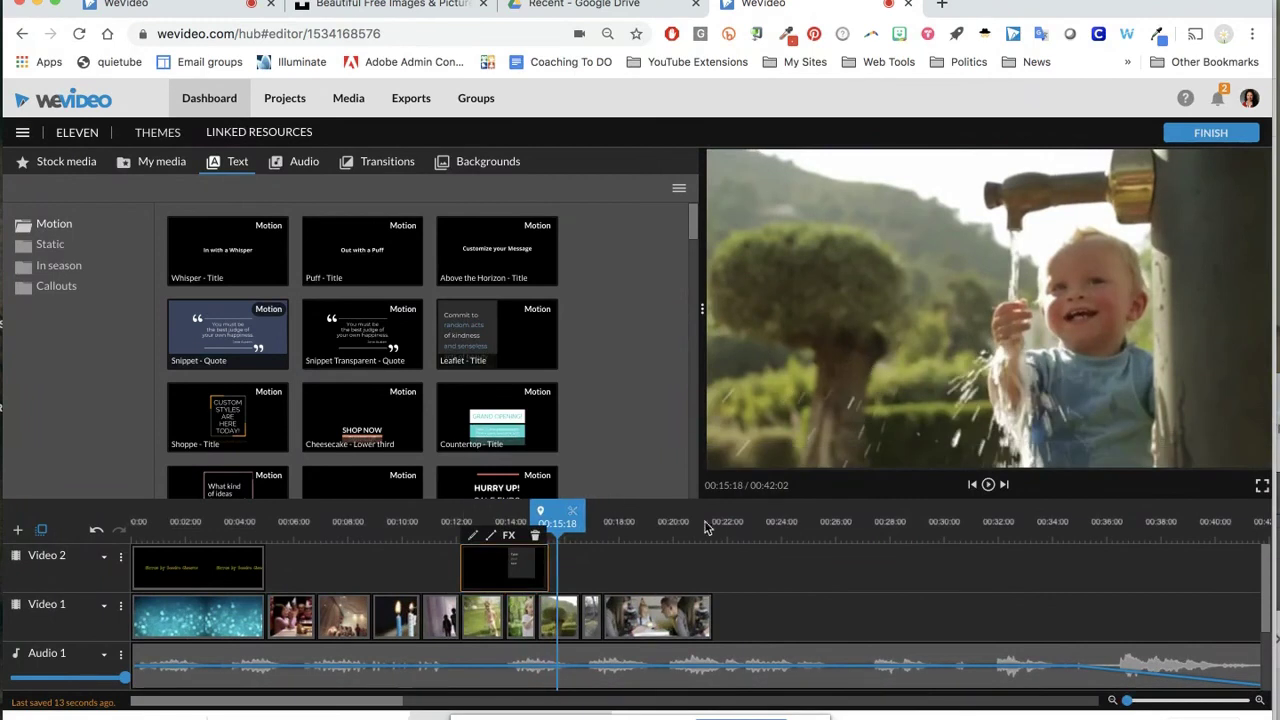